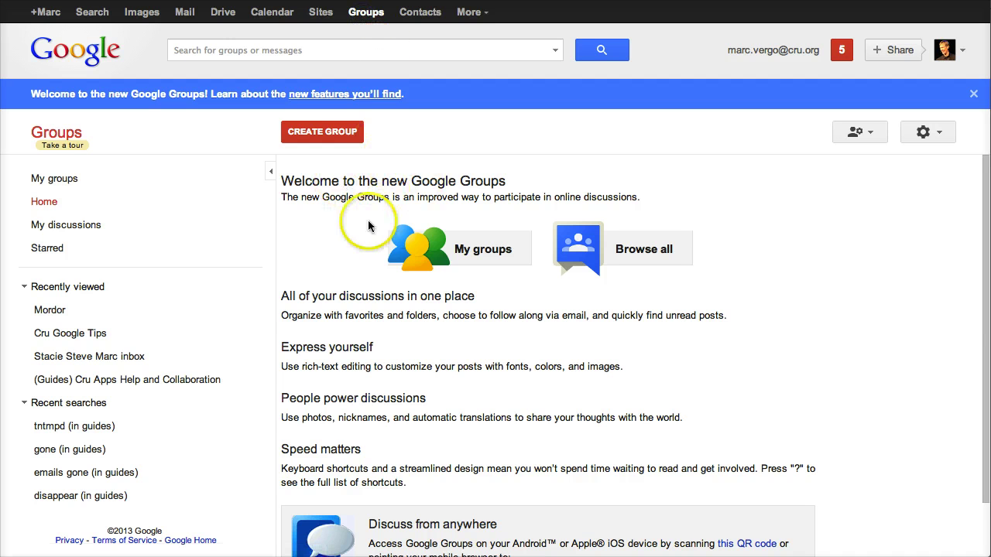
Start a new group named MetroTeam, described as 'This is for our staff team.'.
left_click(329, 136)
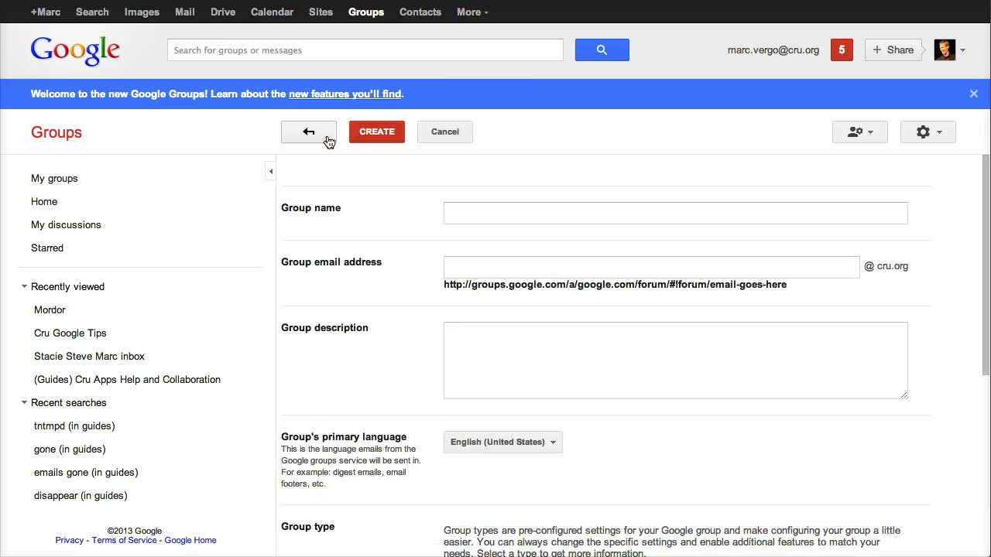
left_click(490, 212)
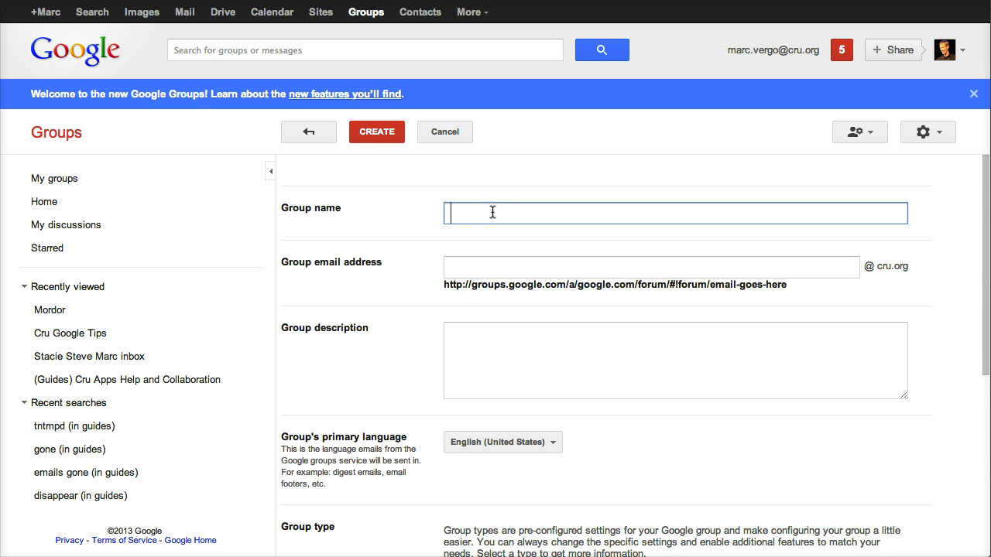
type("MetroTeam")
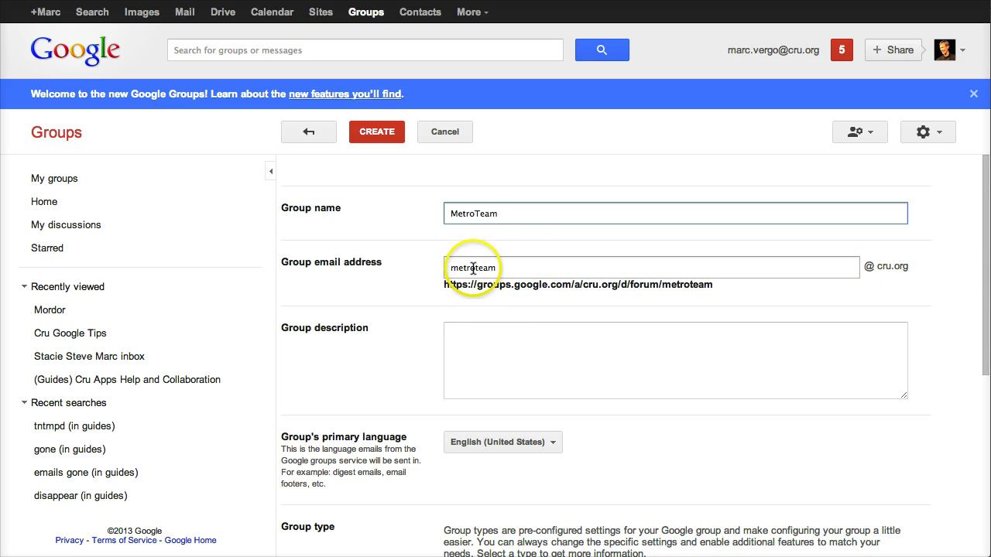
left_click(492, 334)
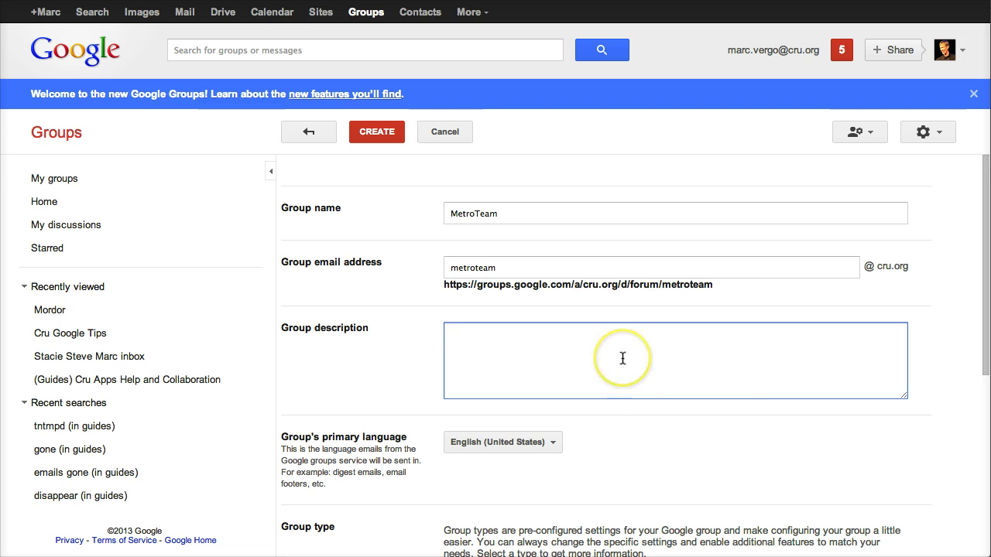
type("This is for ")
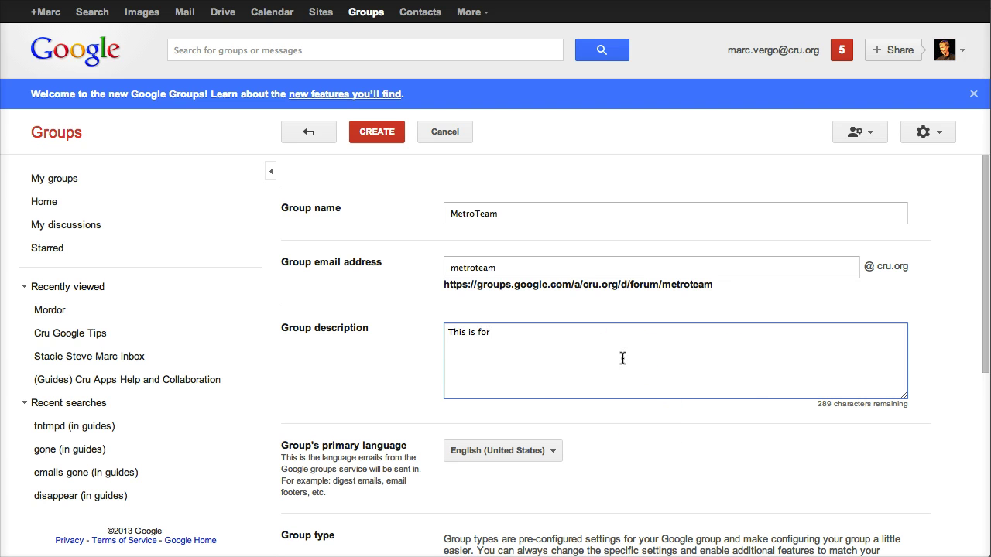
type("our staff team.")
Choose Collaborative inbox as the group type.
scroll(592, 404, "down", 4)
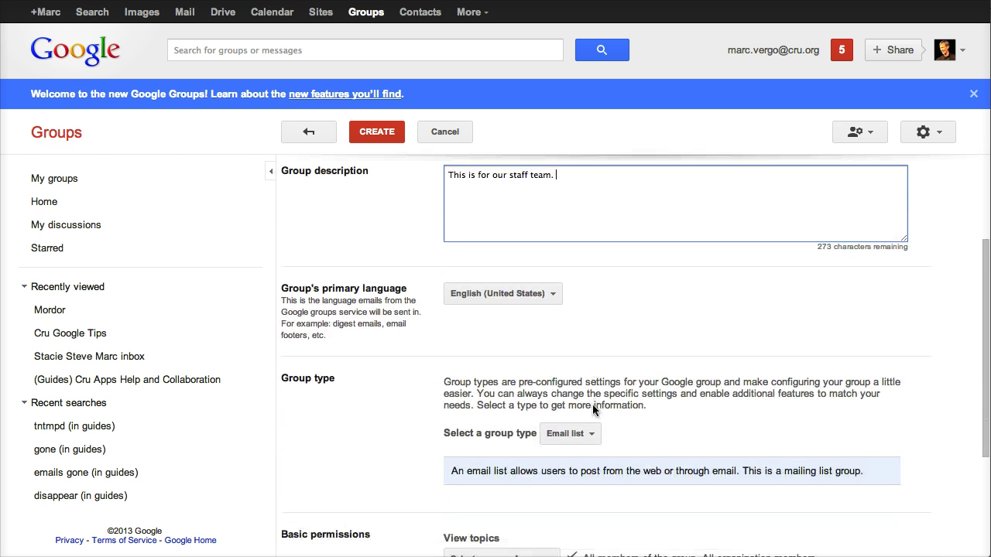
scroll(593, 410, "down", 5)
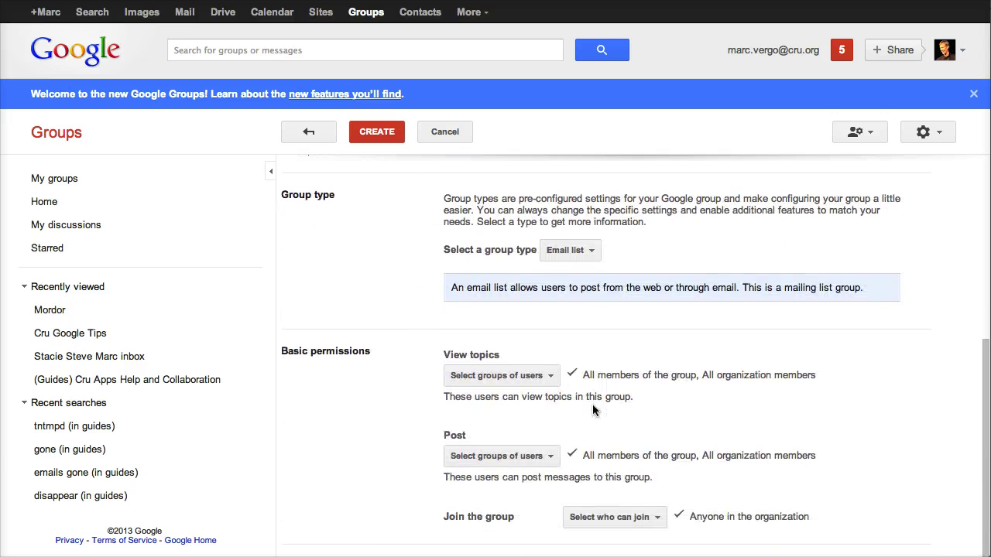
left_click(593, 250)
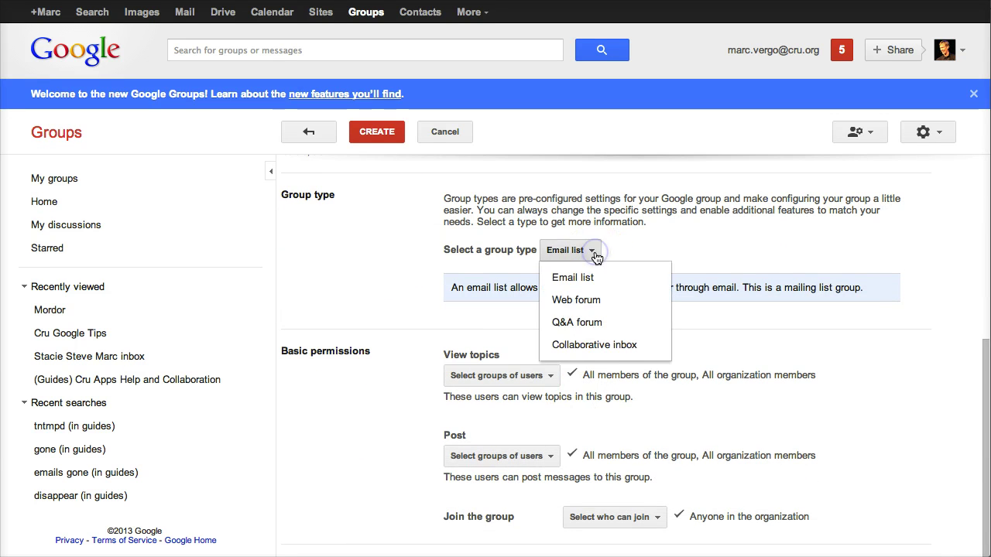
left_click(593, 350)
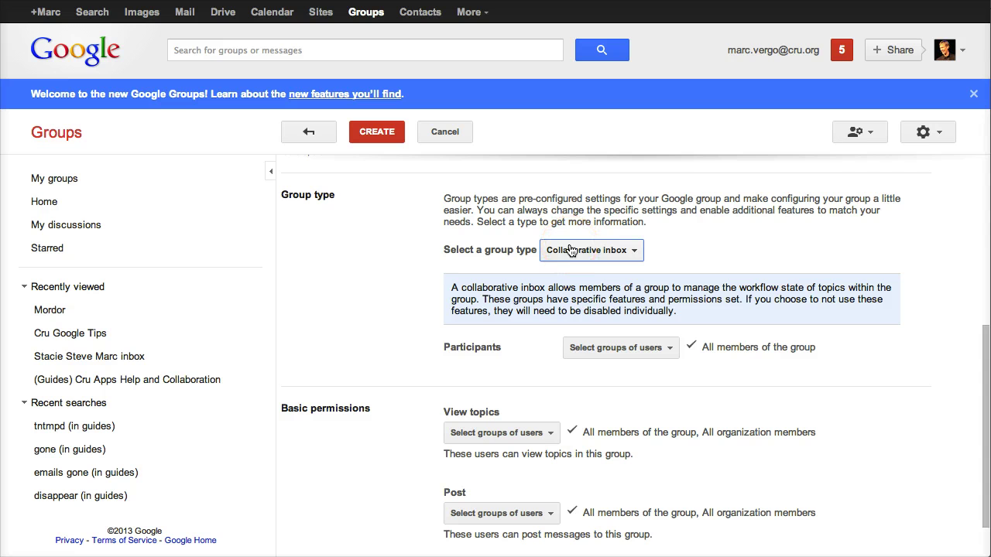
scroll(511, 288, "down", 1)
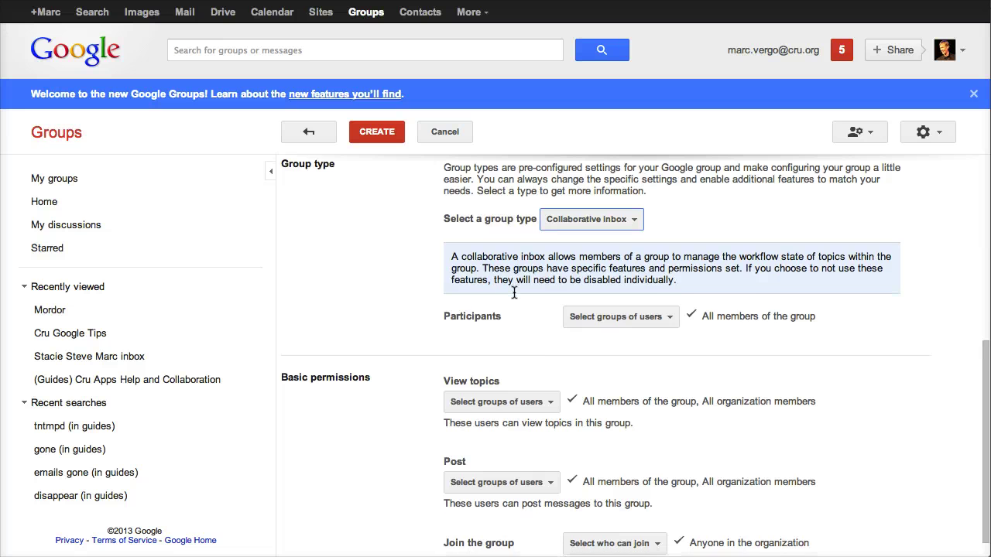
scroll(516, 294, "down", 1)
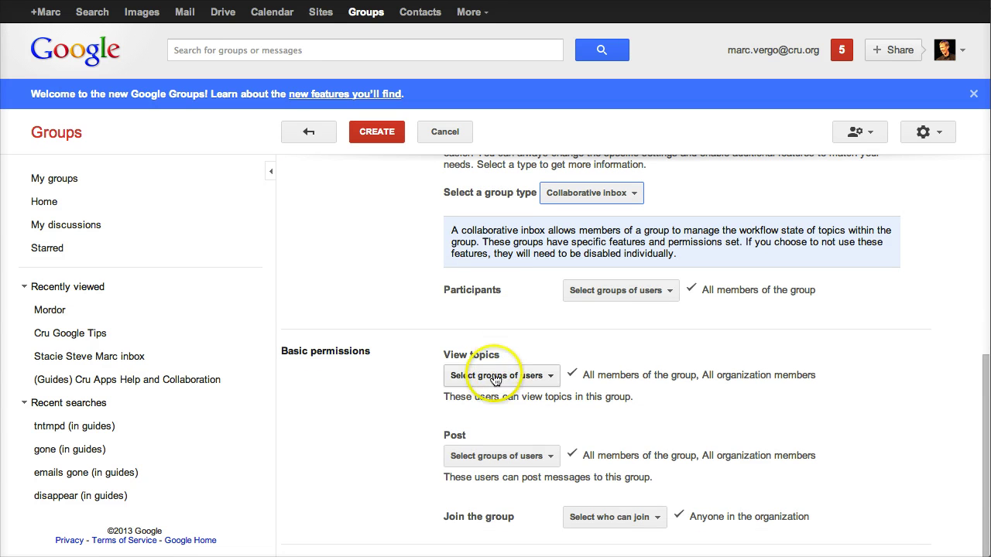
Let Anyone post to the group and allow Anyone can ask to join.
left_click(552, 457)
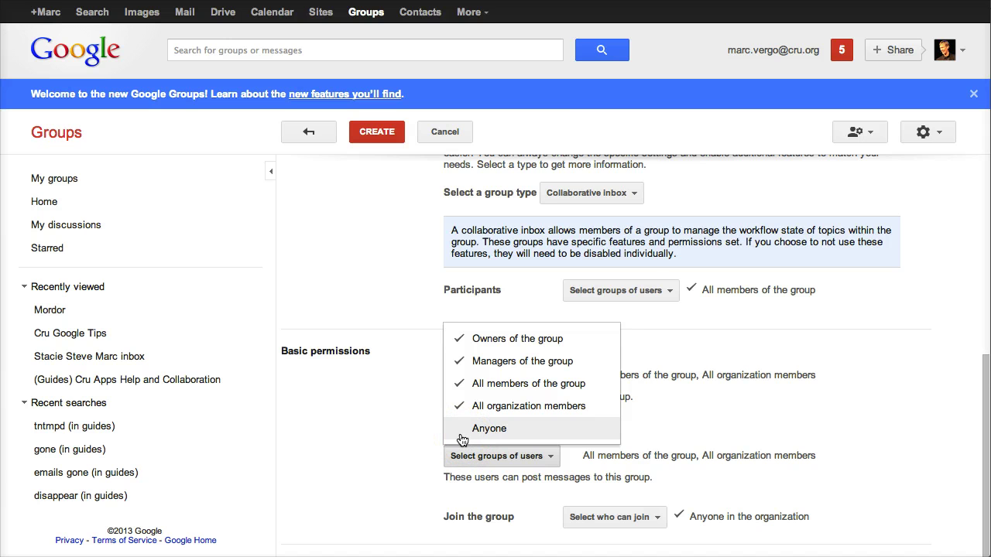
left_click(490, 428)
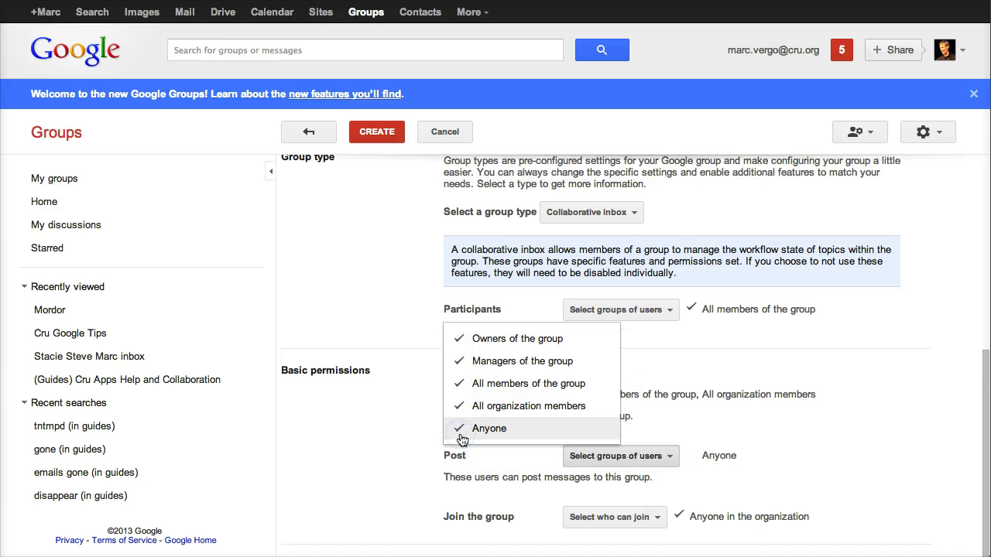
left_click(415, 430)
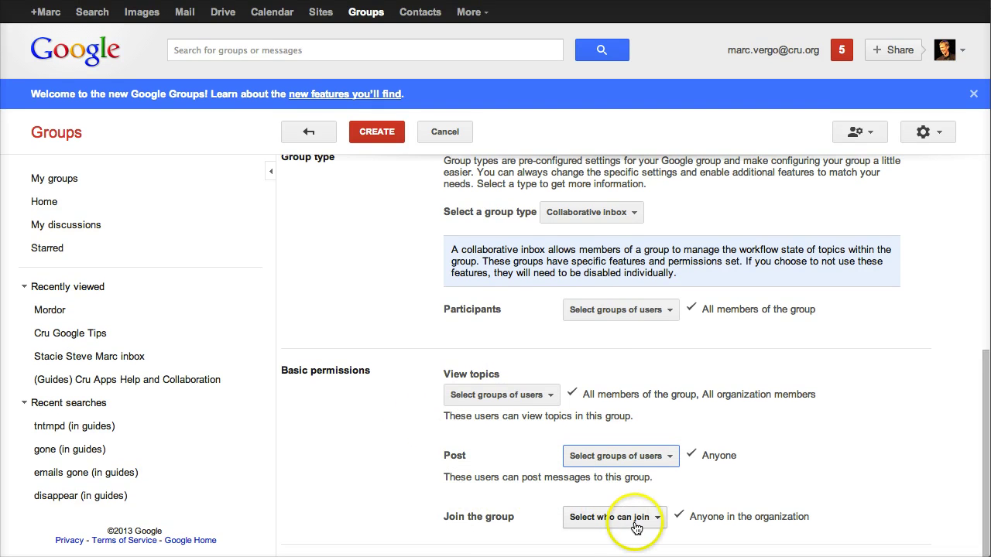
left_click(660, 524)
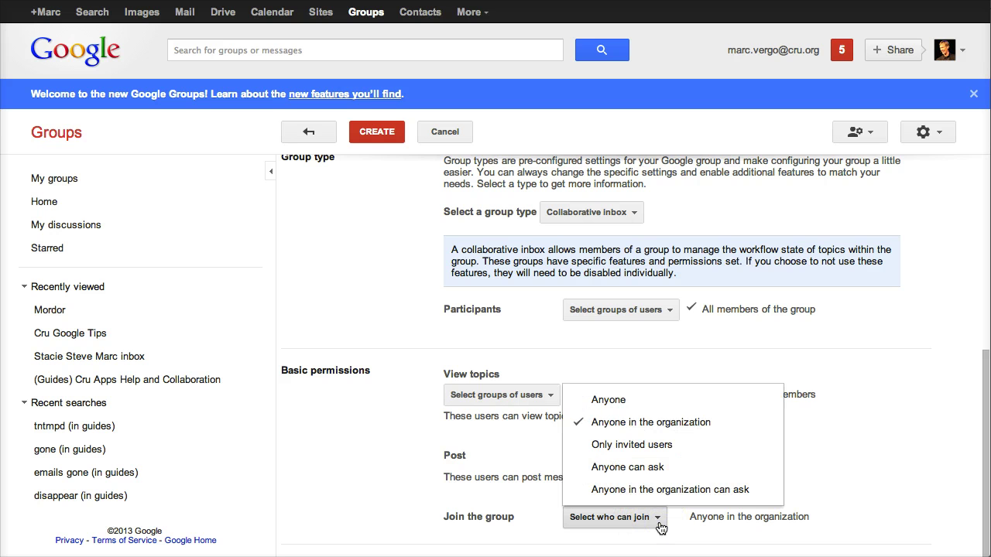
left_click(582, 471)
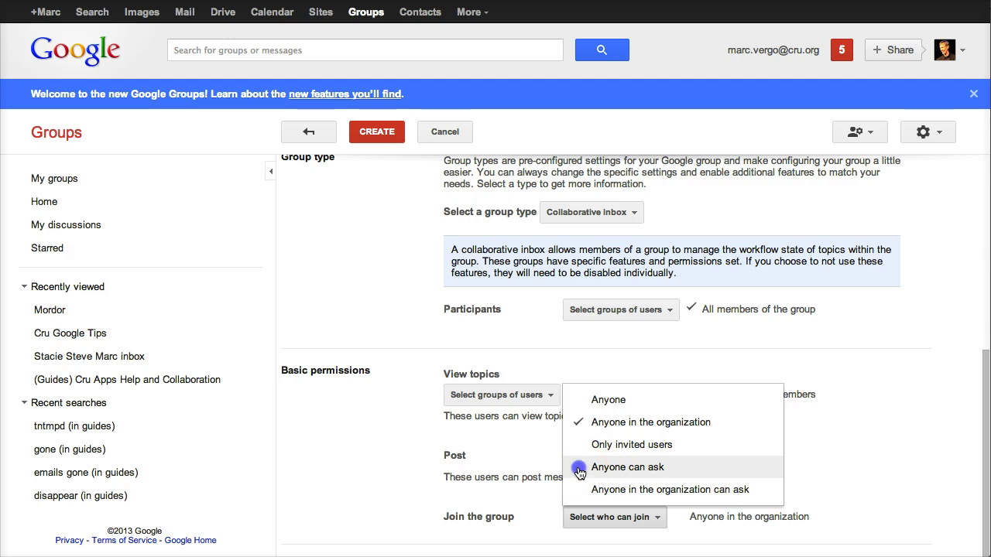
left_click(520, 500)
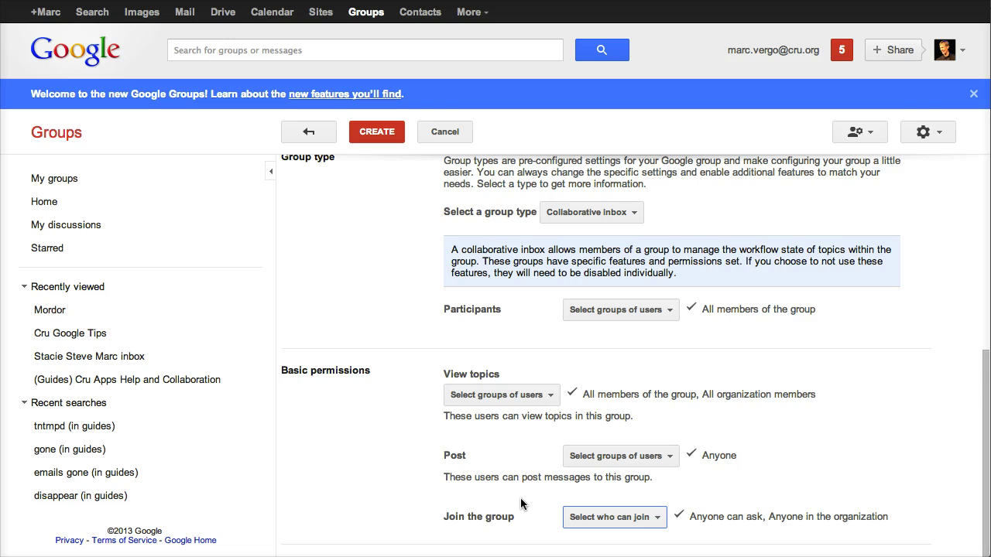
Create the MetroTeam group and go to My groups.
left_click(384, 134)
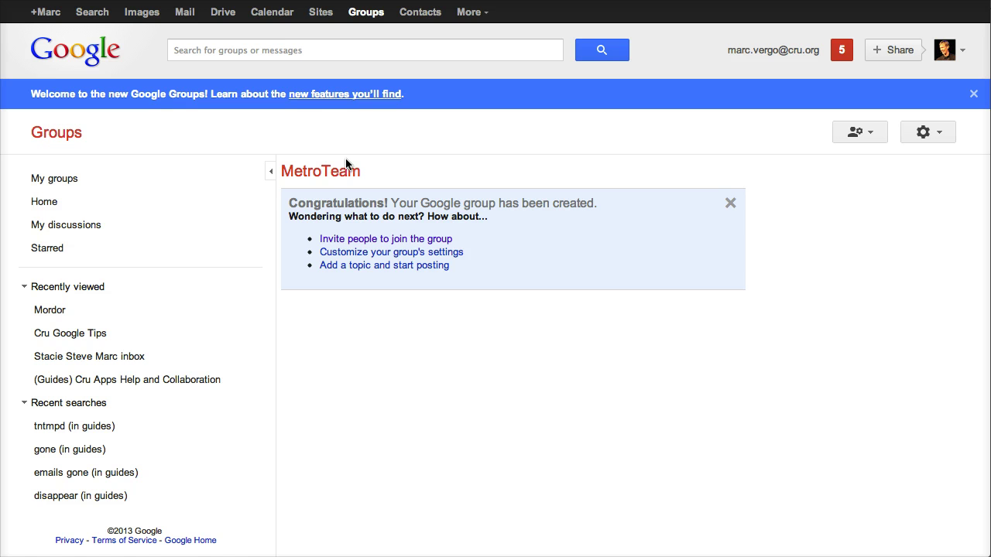
left_click(75, 187)
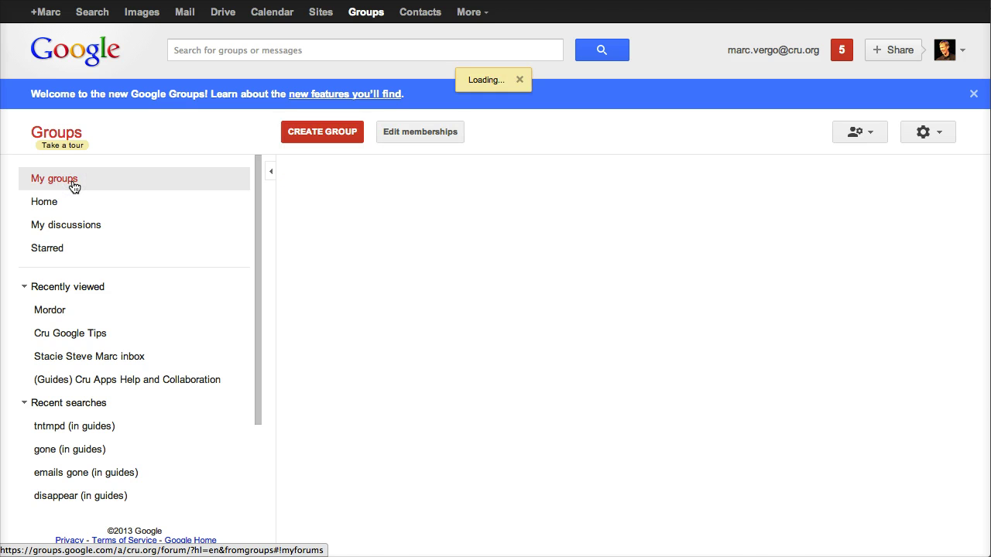
Mark MetroTeam as a favourite, then return to My groups with Favorites in view.
left_click(58, 190)
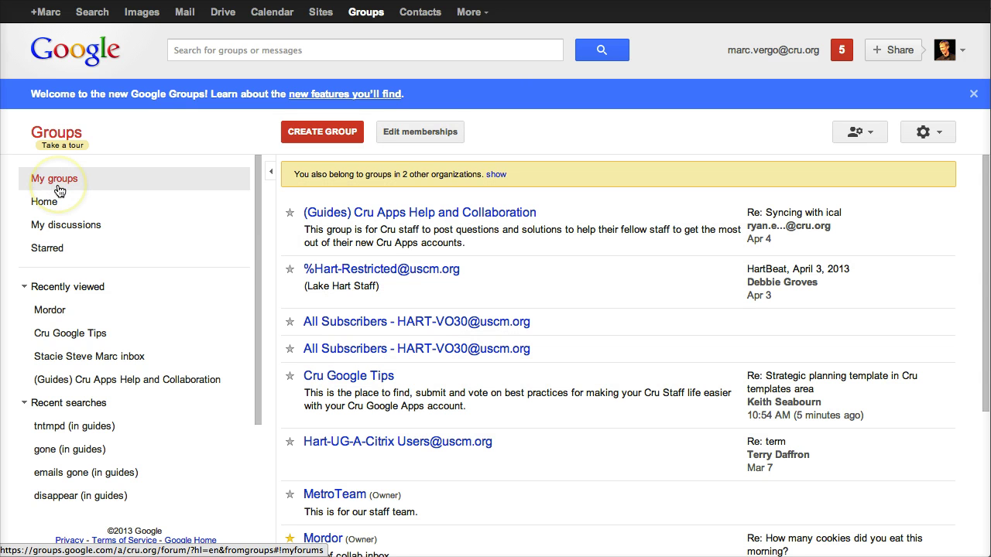
scroll(325, 283, "down", 5)
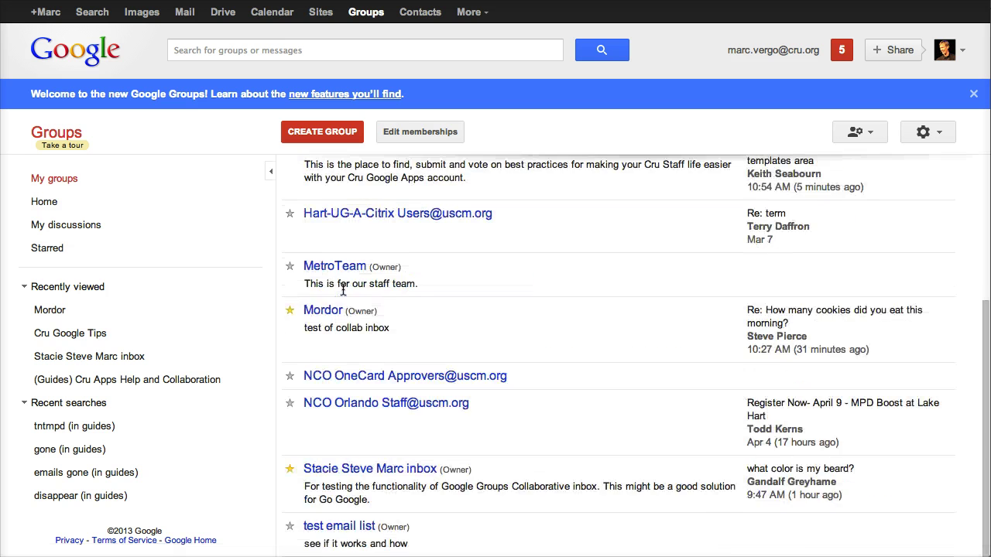
scroll(343, 289, "up", 4)
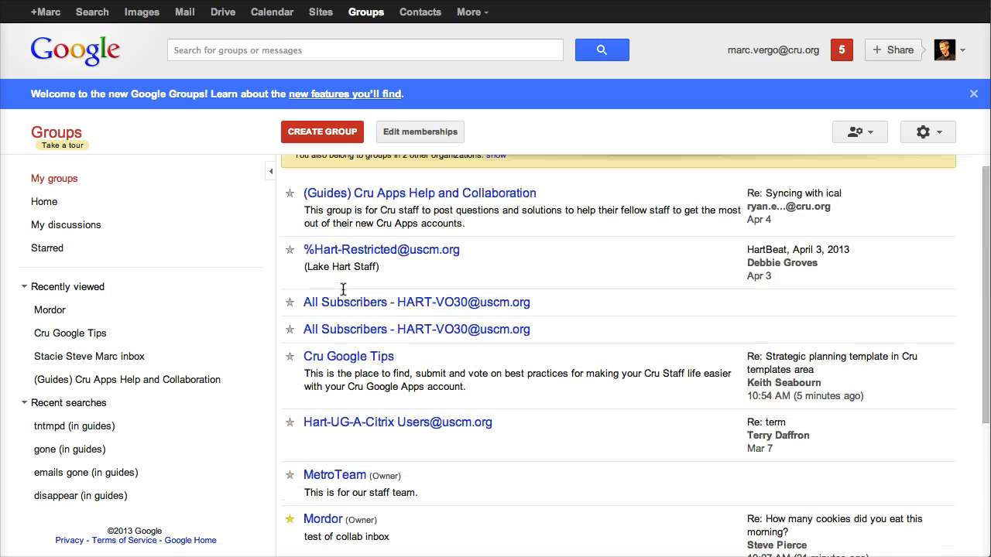
scroll(343, 289, "down", 3)
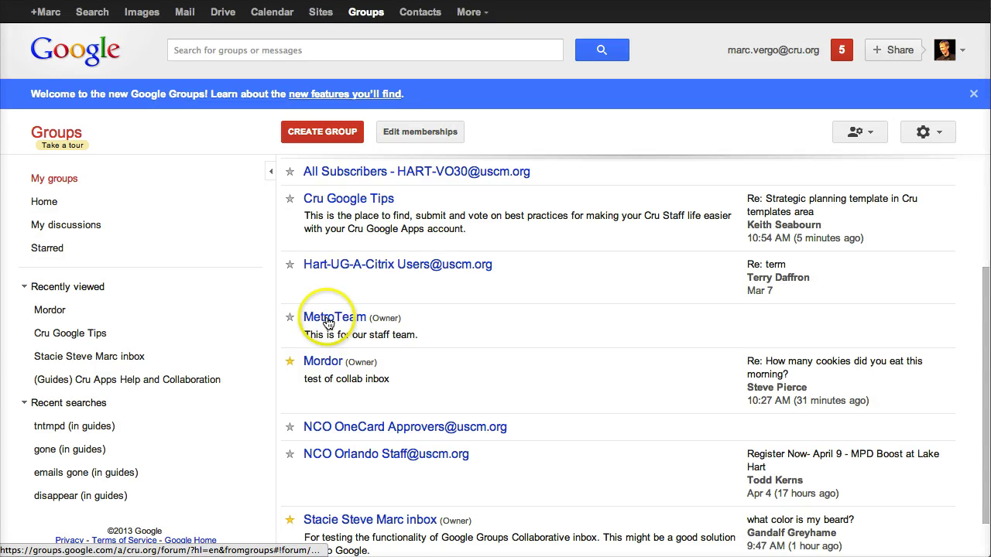
left_click(290, 320)
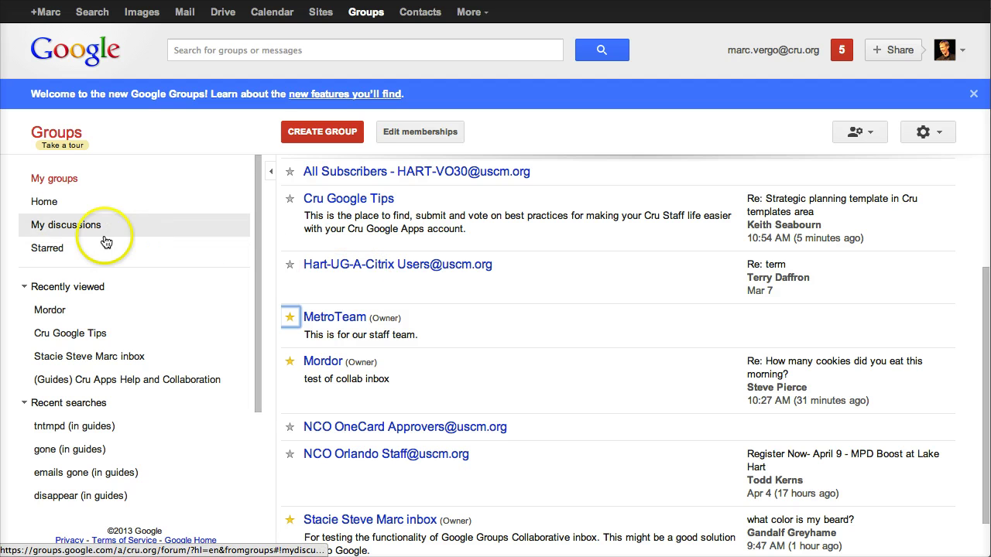
left_click(49, 246)
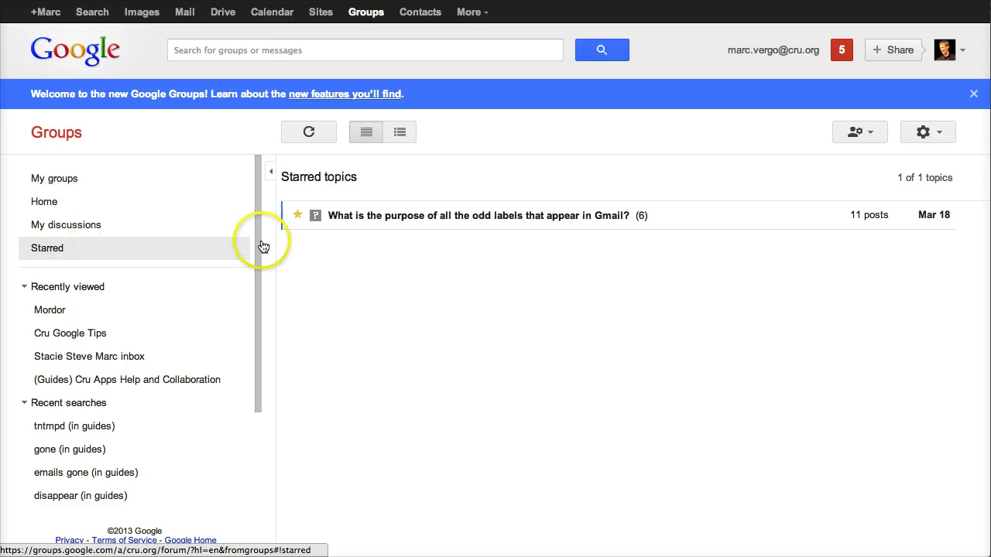
left_click(72, 191)
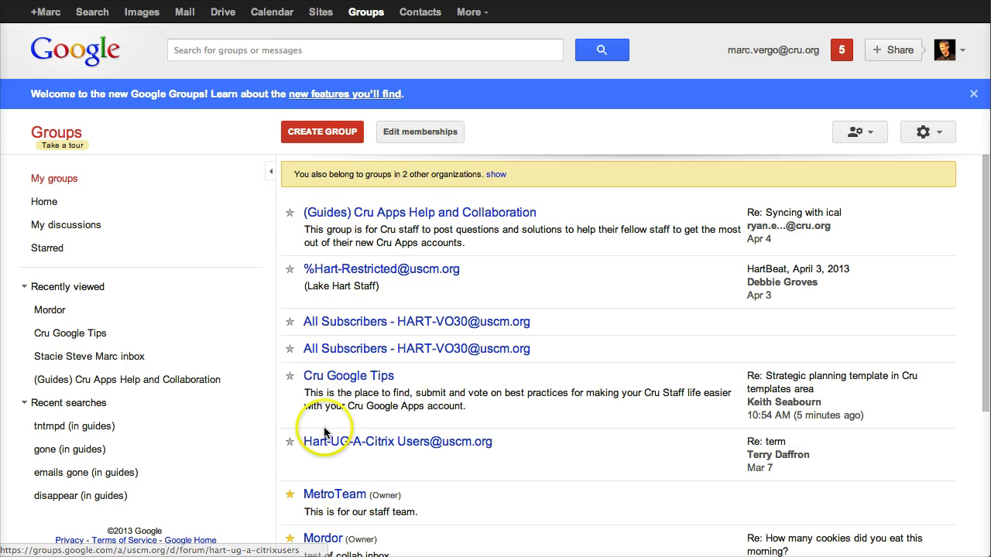
scroll(213, 387, "down", 3)
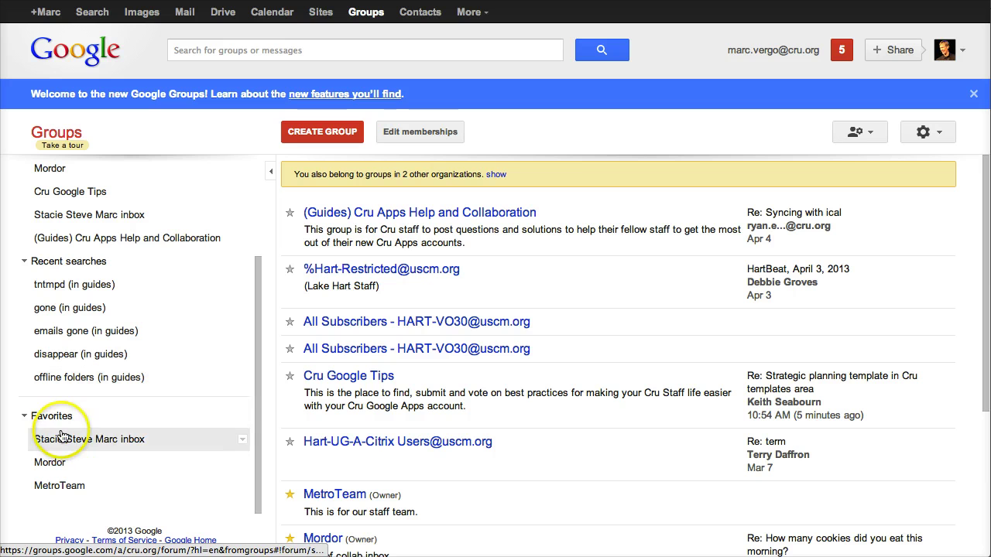
Open MetroTeam from Favorites and go to its Manage members page.
left_click(51, 488)
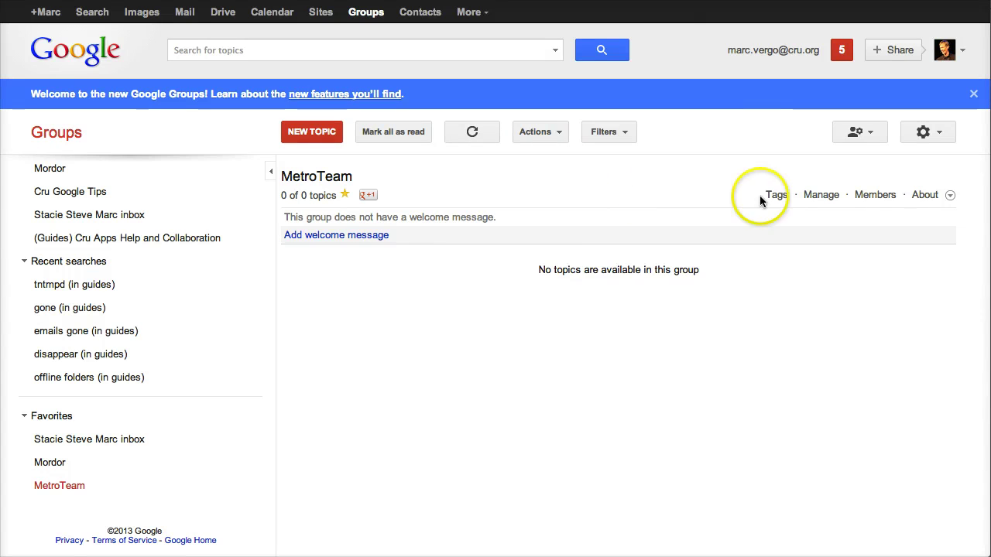
left_click(823, 195)
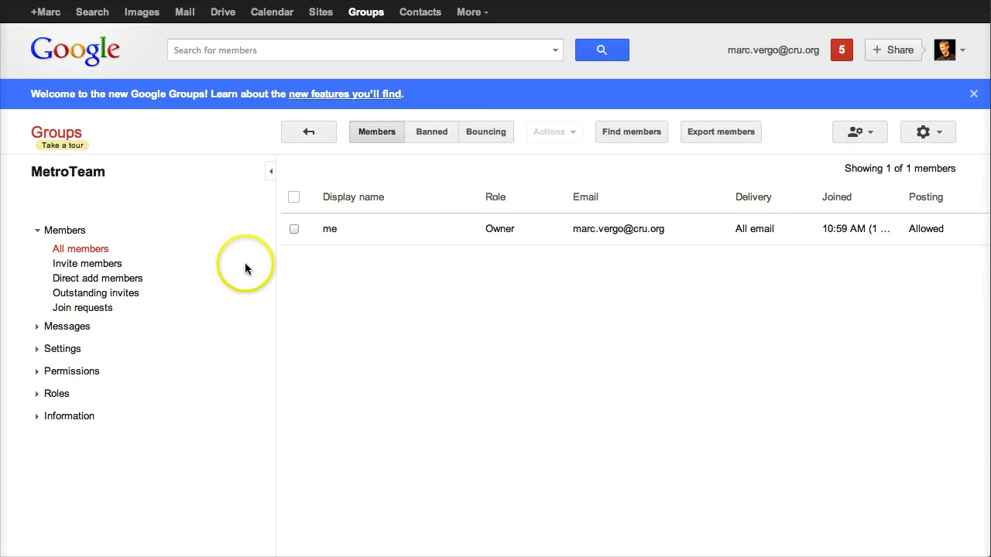
Add two colleagues as invitees from the contact suggestions.
left_click(112, 267)
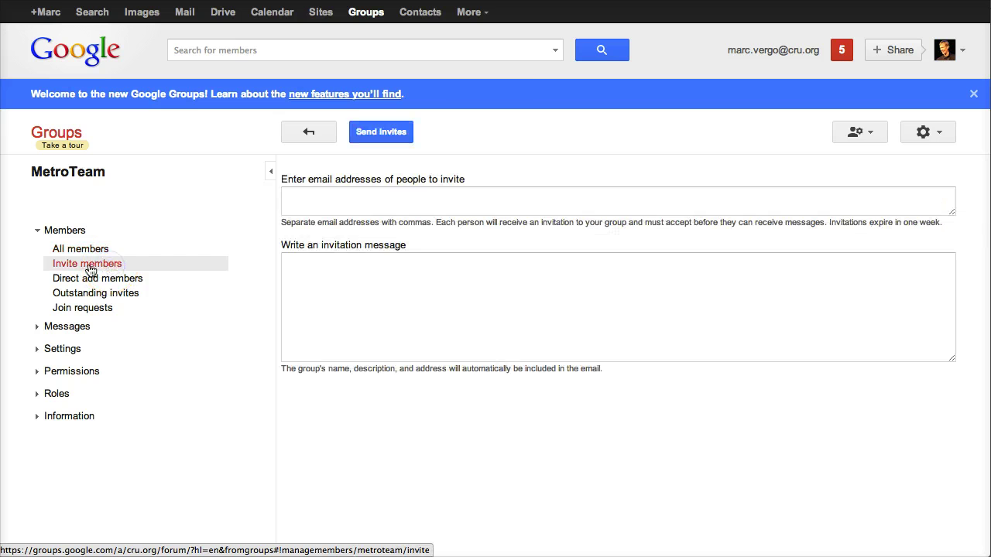
left_click(334, 195)
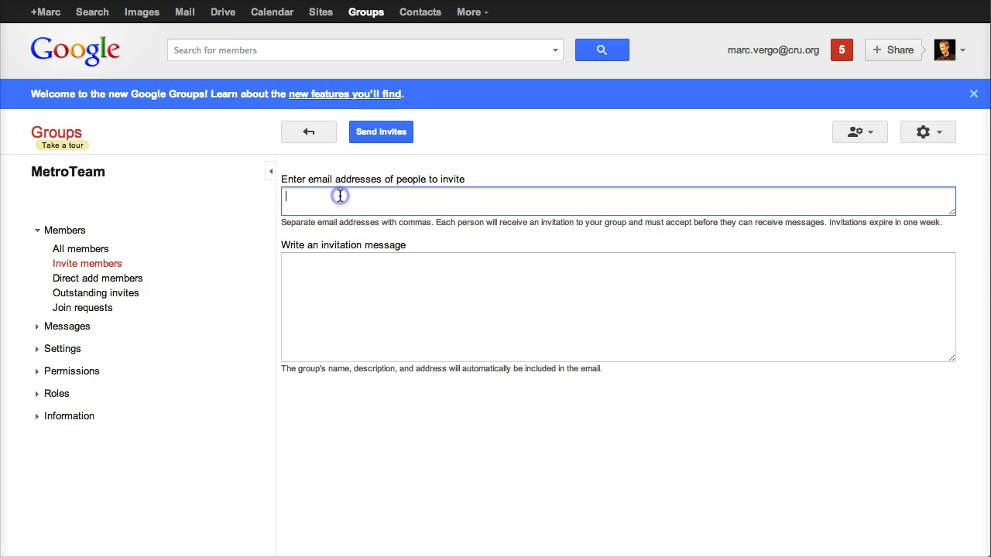
type("steve")
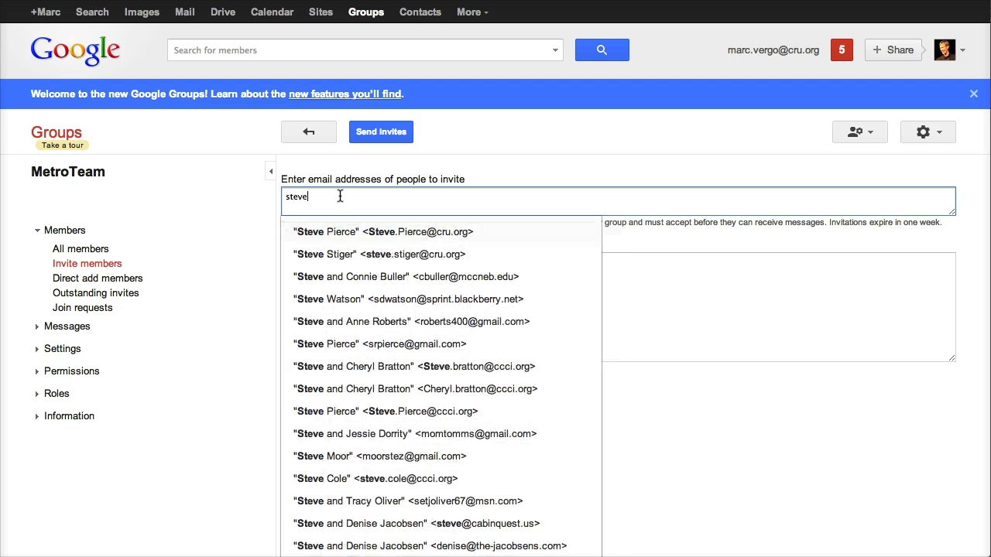
key("Return")
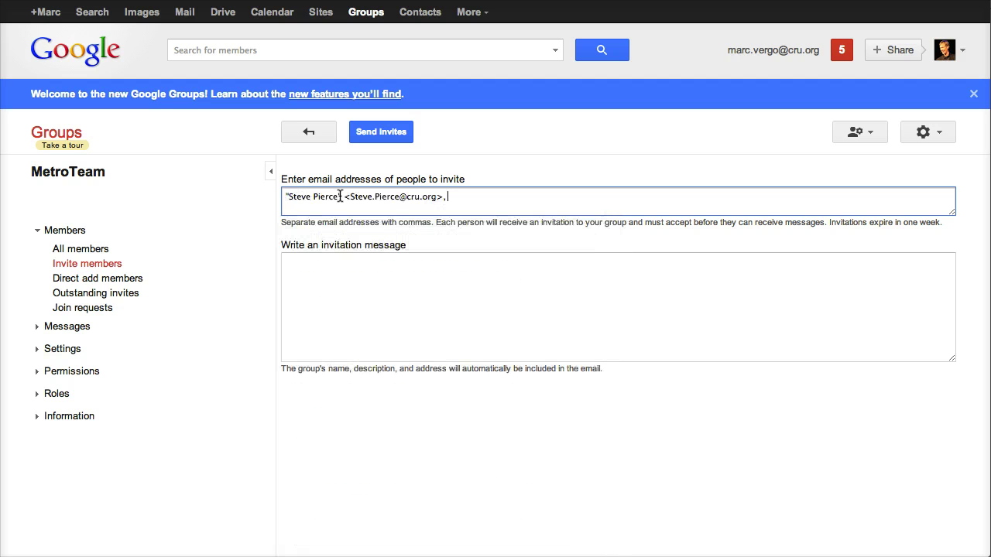
type("arw")
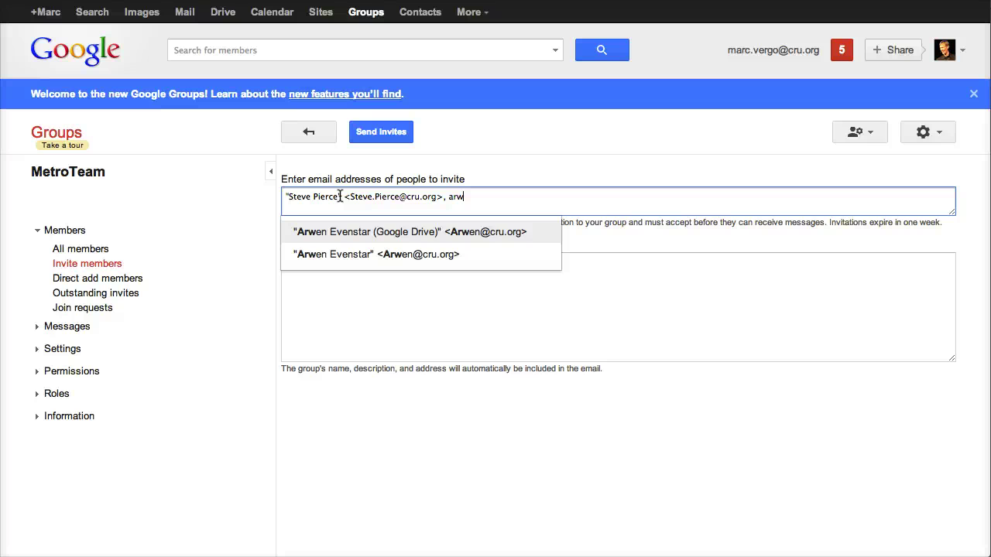
key("Down")
key("Return")
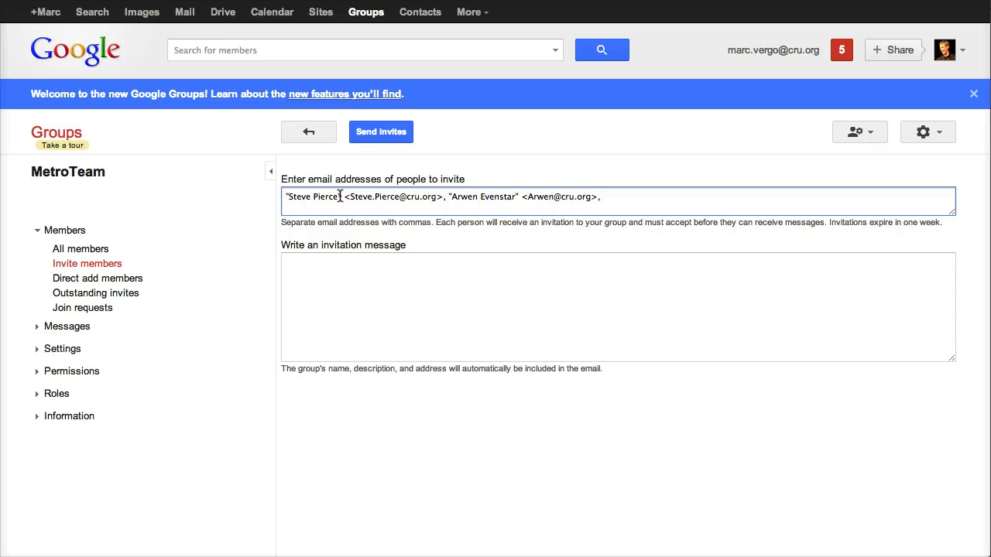
Add the message 'This will be our team inbox' and send the invitations.
left_click(326, 275)
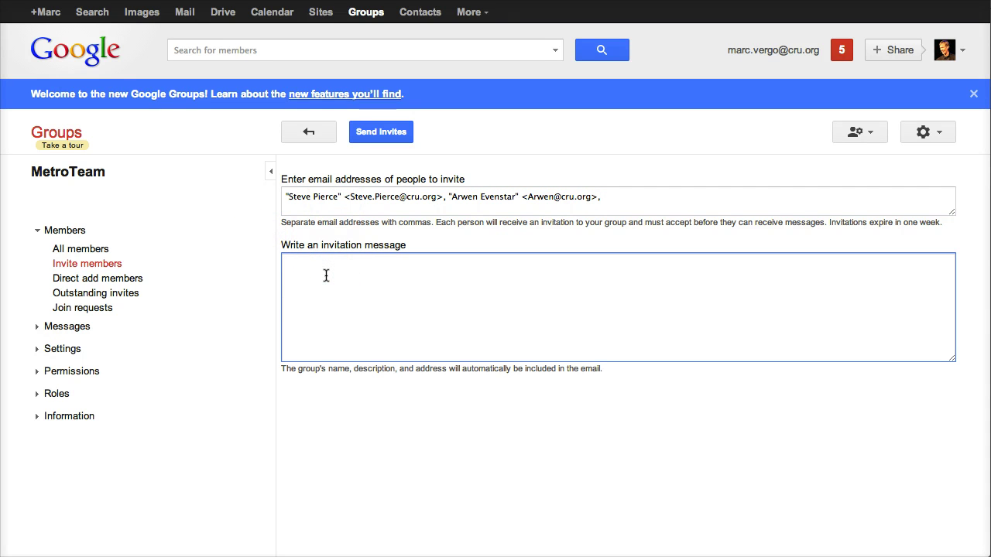
type("This will e o")
key("BackSpace")
key("BackSpace")
key("BackSpace")
type("be our team to")
key("BackSpace")
key("BackSpace")
type("inbox")
left_click(402, 133)
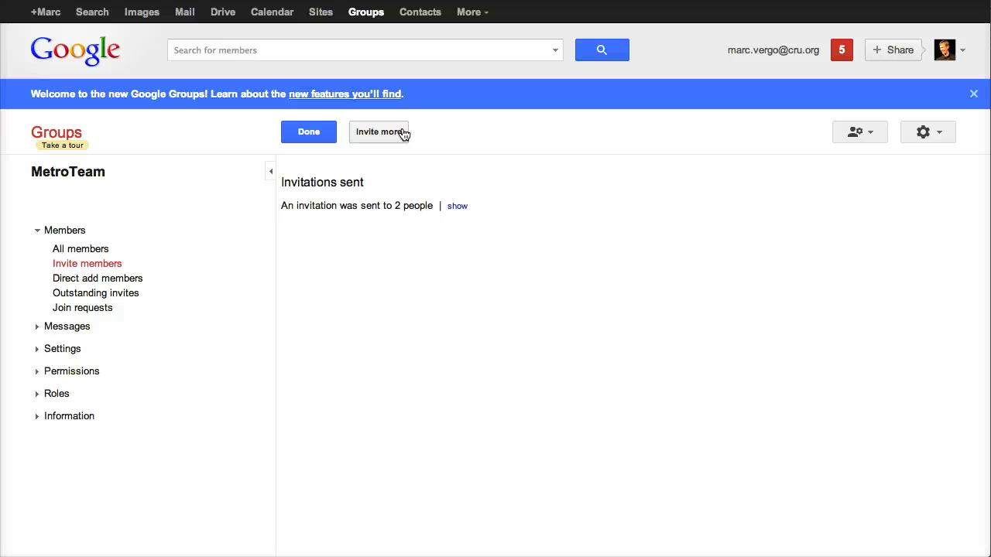
Return to the MetroTeam All members list.
left_click(94, 254)
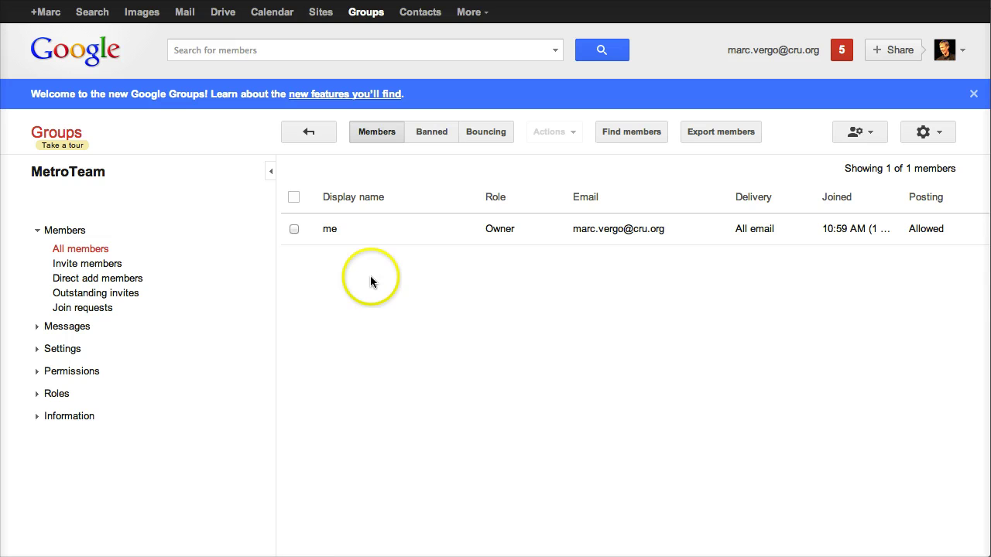
Check join requests and outstanding invites, then select both members on All members.
left_click(104, 312)
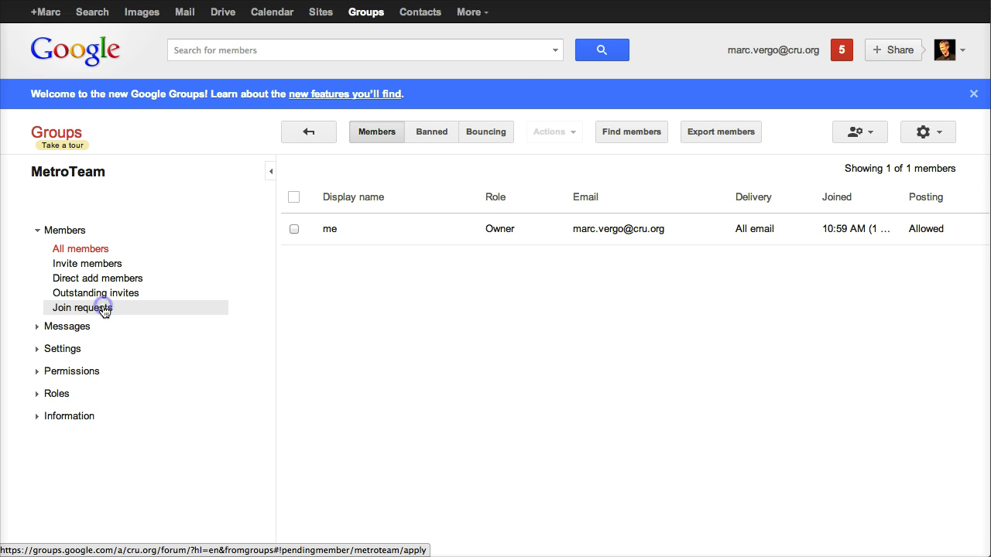
left_click(104, 298)
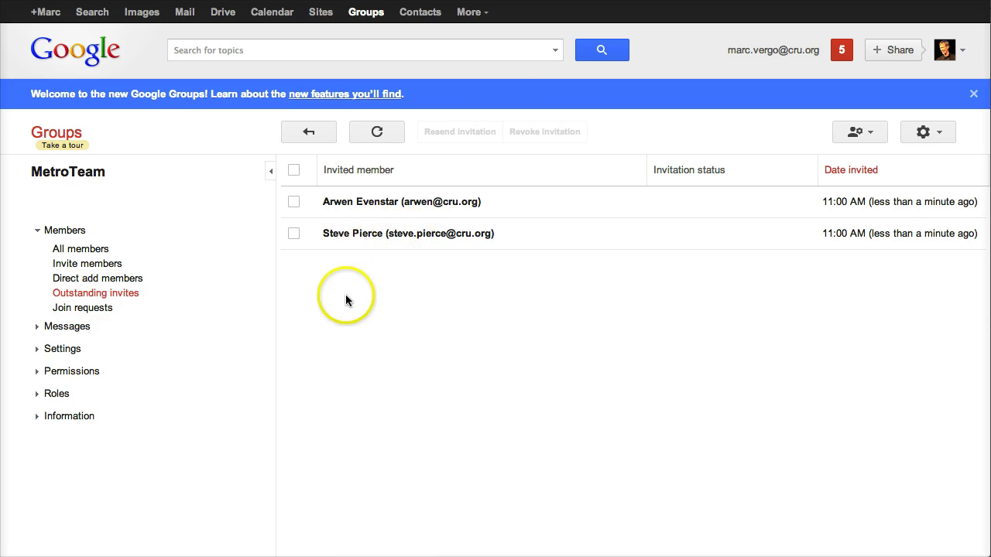
left_click(97, 254)
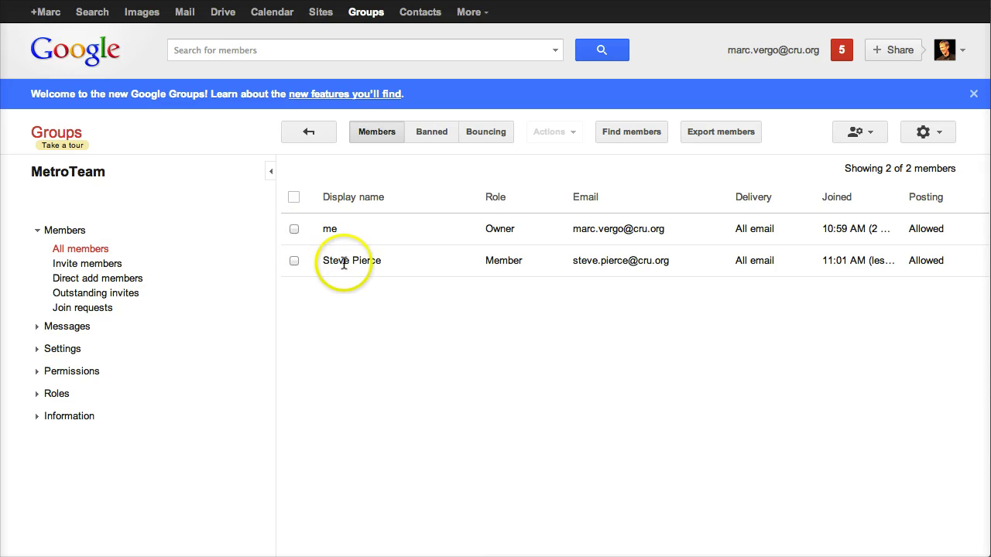
left_click(126, 292)
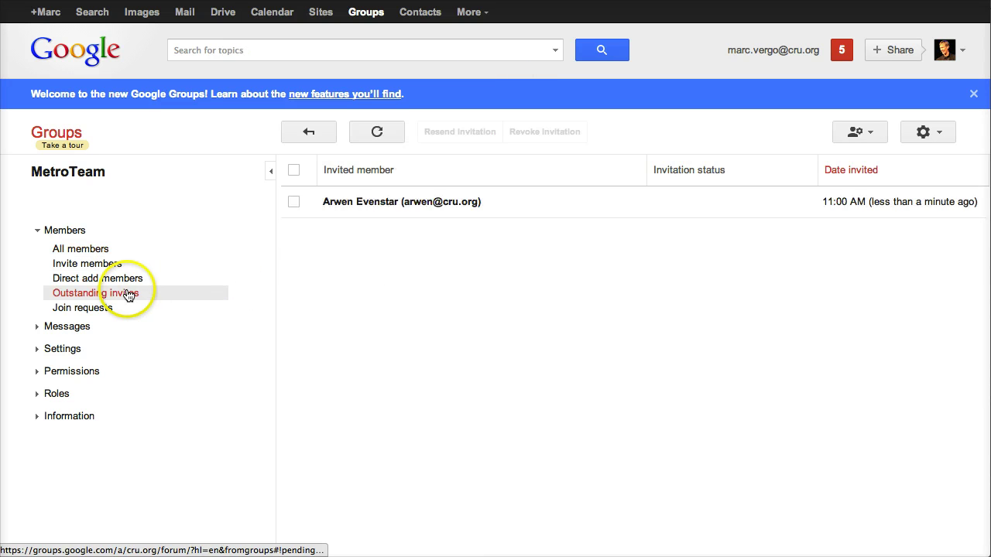
left_click(99, 249)
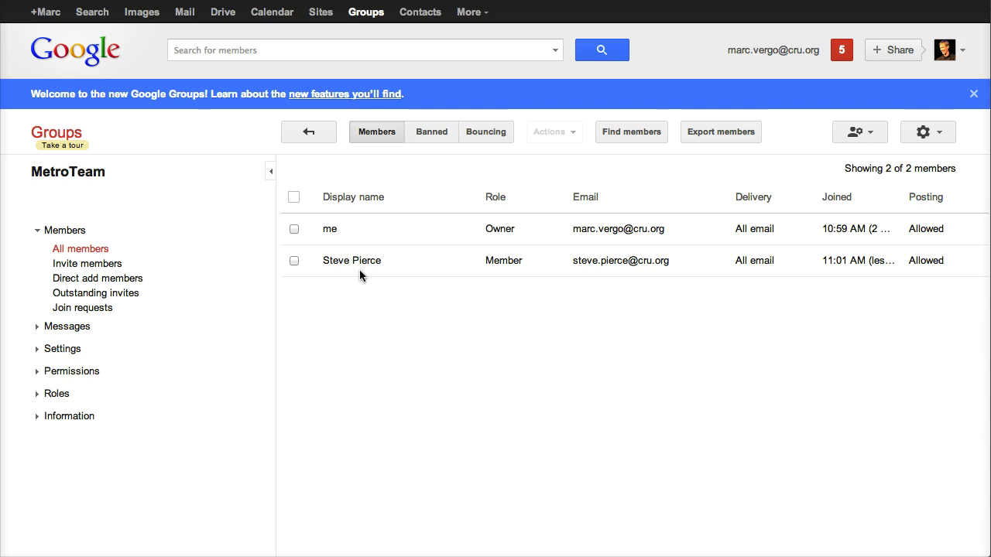
left_click(294, 197)
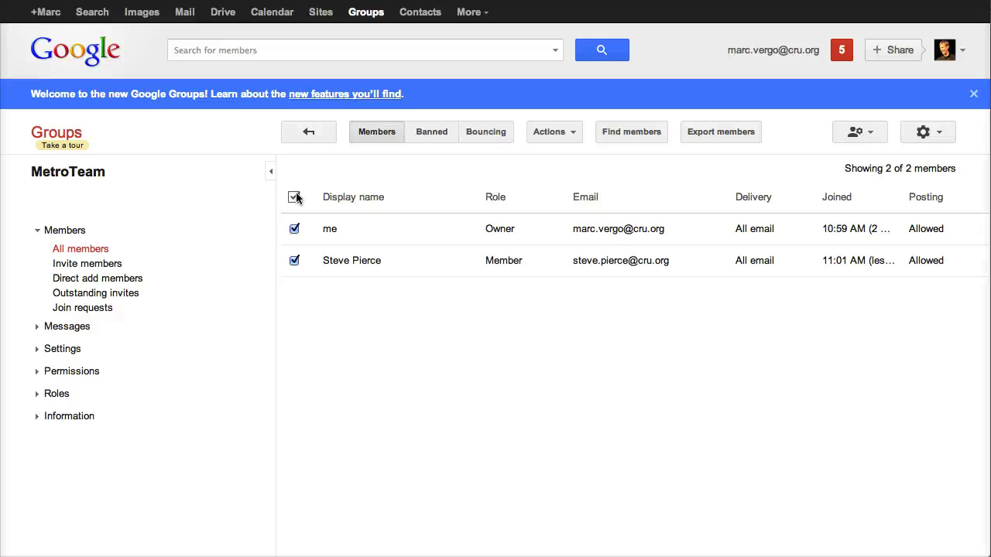
Change the selected members' delivery setting to No email from Actions.
left_click(572, 139)
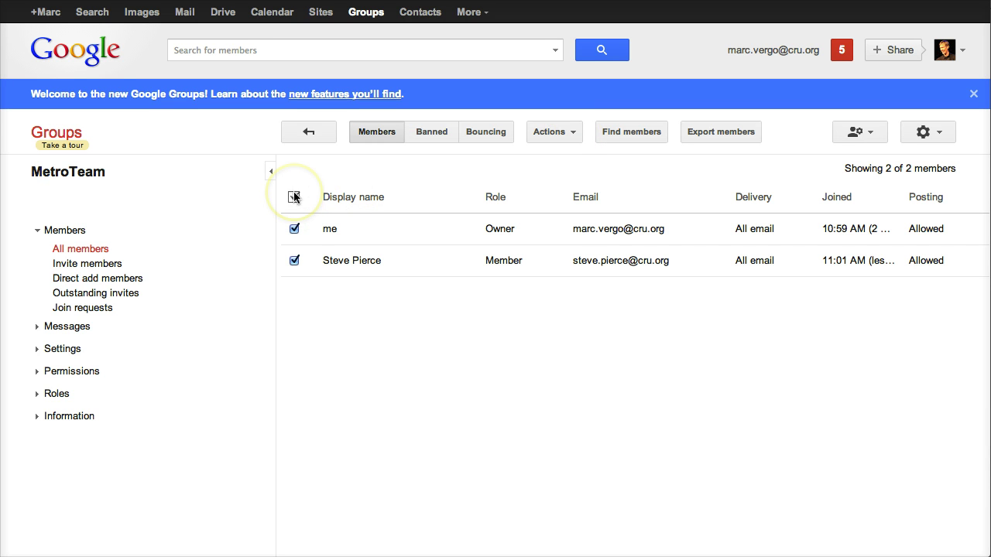
left_click(572, 133)
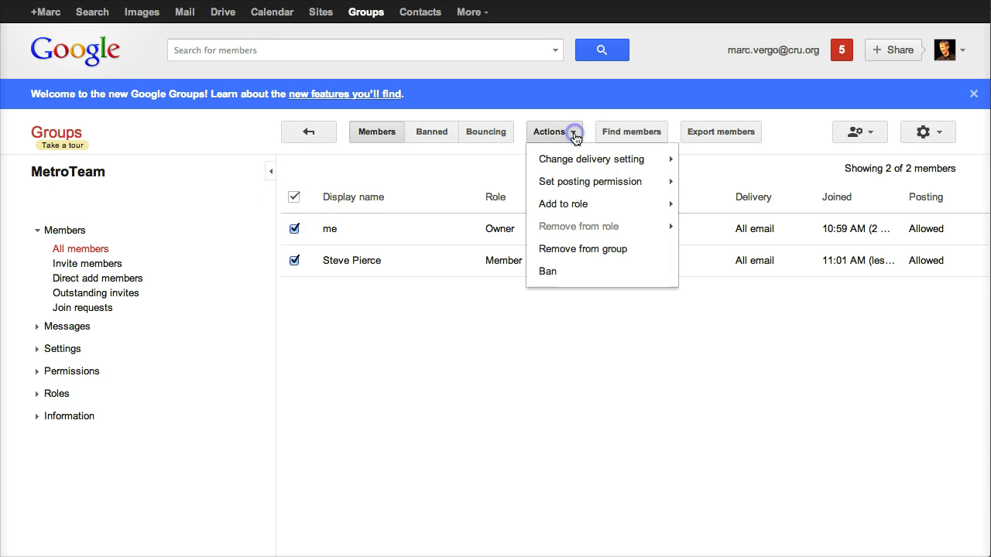
mouse_move(571, 159)
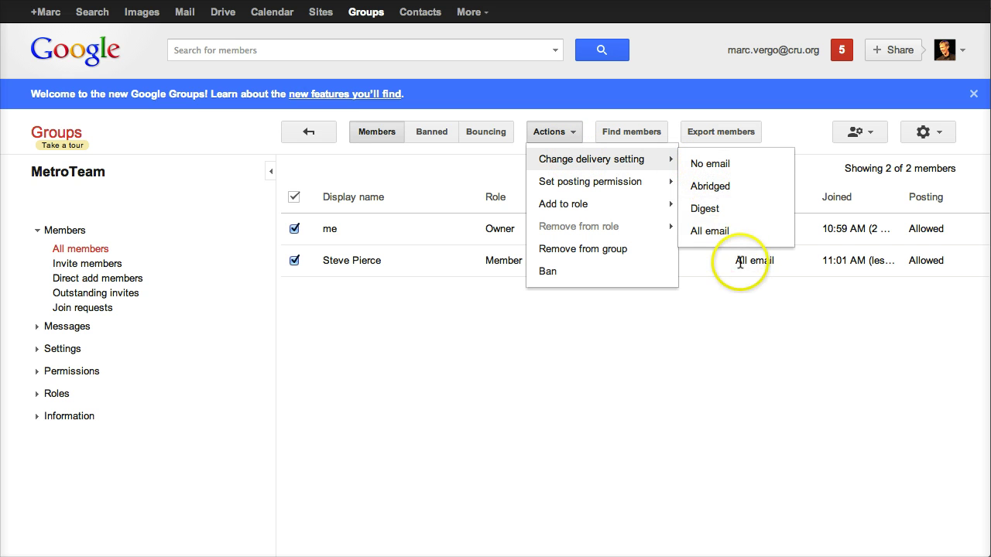
left_click(713, 166)
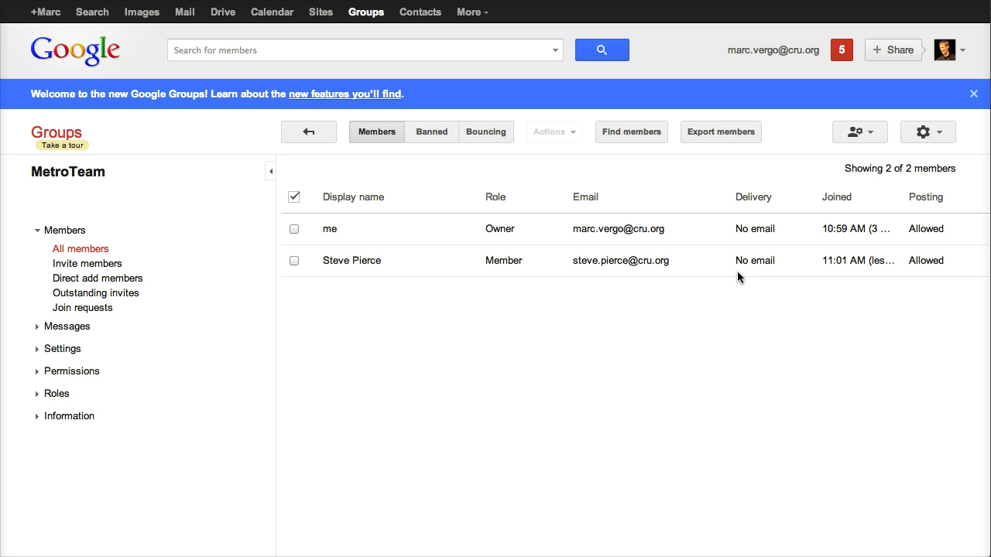
Open the MetroTeam group from the list of your groups.
left_click(80, 138)
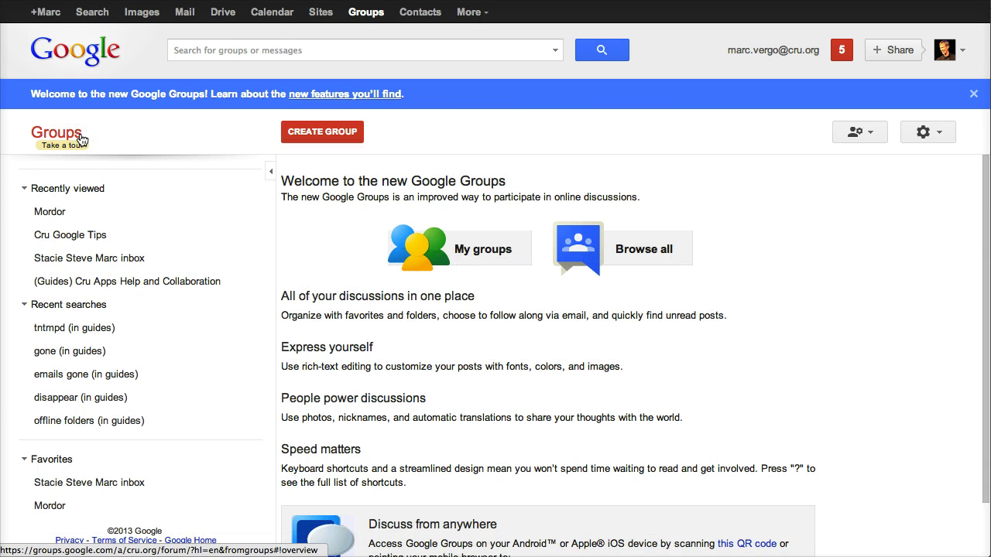
left_click(440, 241)
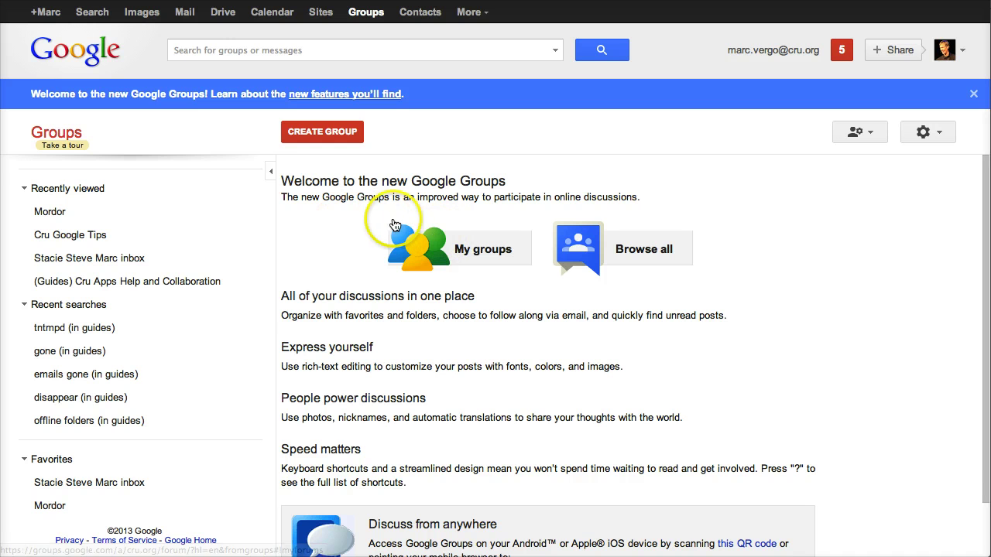
scroll(69, 440, "down", 1)
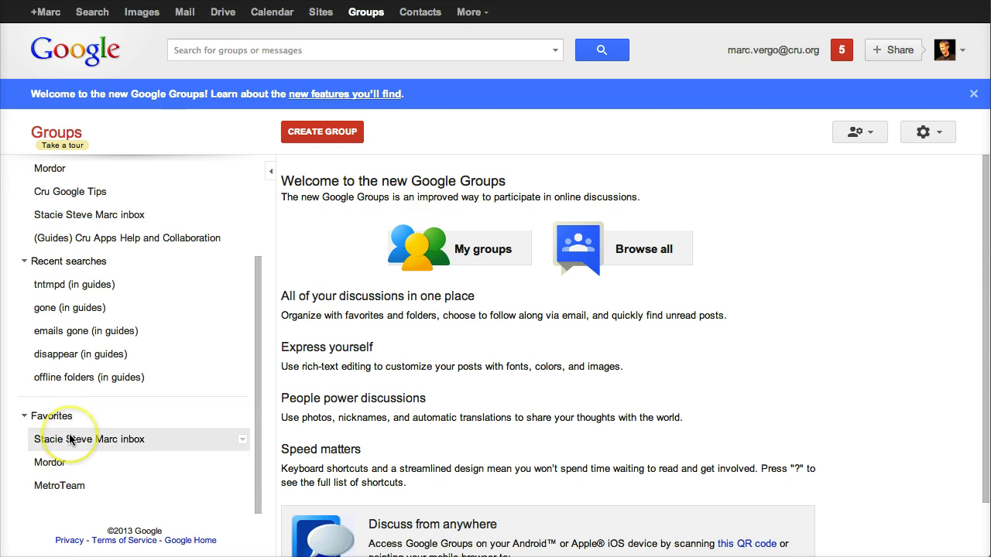
left_click(53, 486)
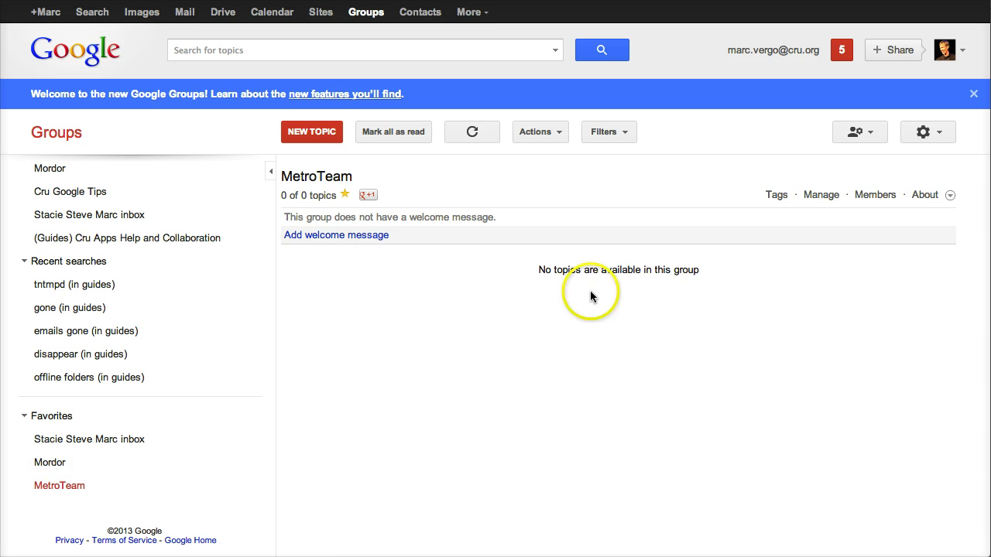
Set MetroTeam delivery to Don't send email updates, turn off auto-subscribe, and save.
left_click(873, 137)
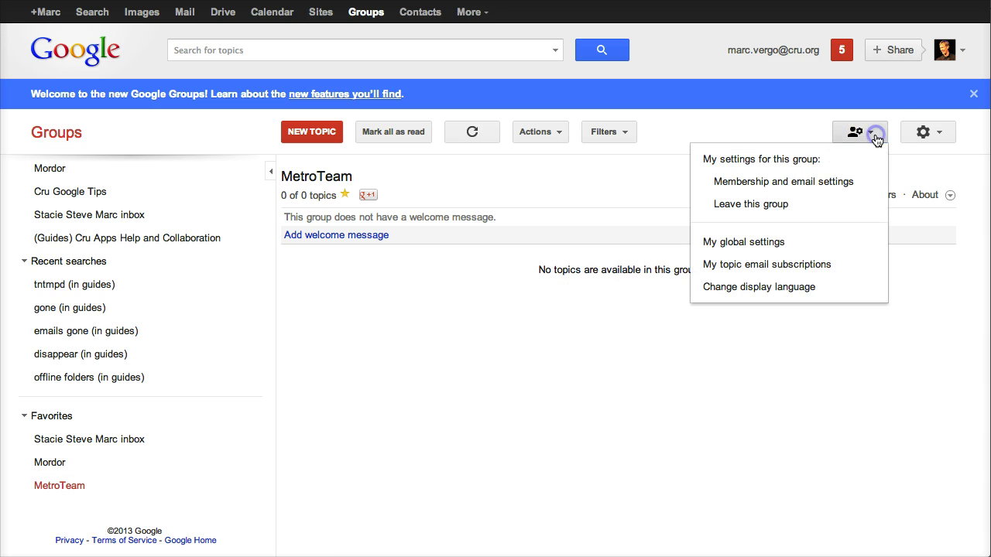
left_click(805, 184)
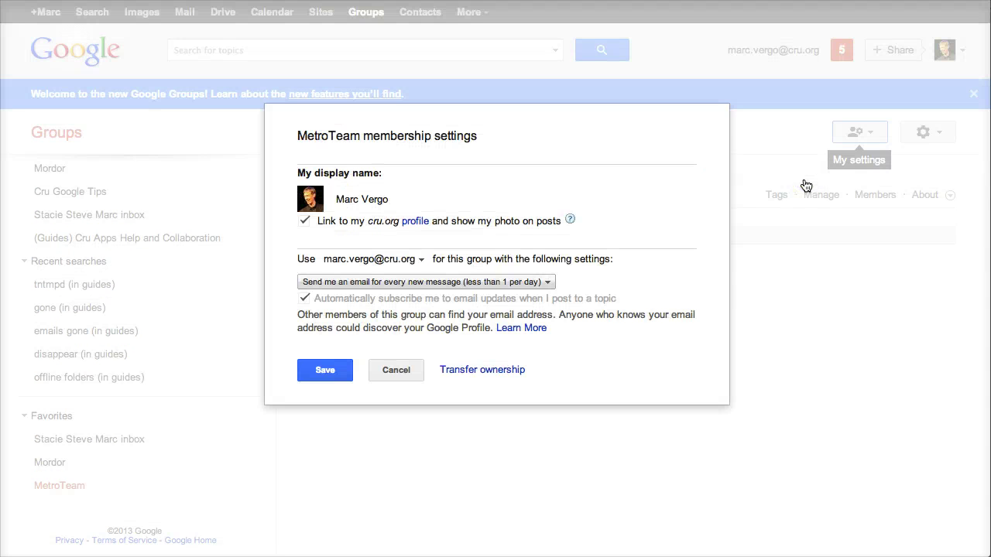
left_click(397, 283)
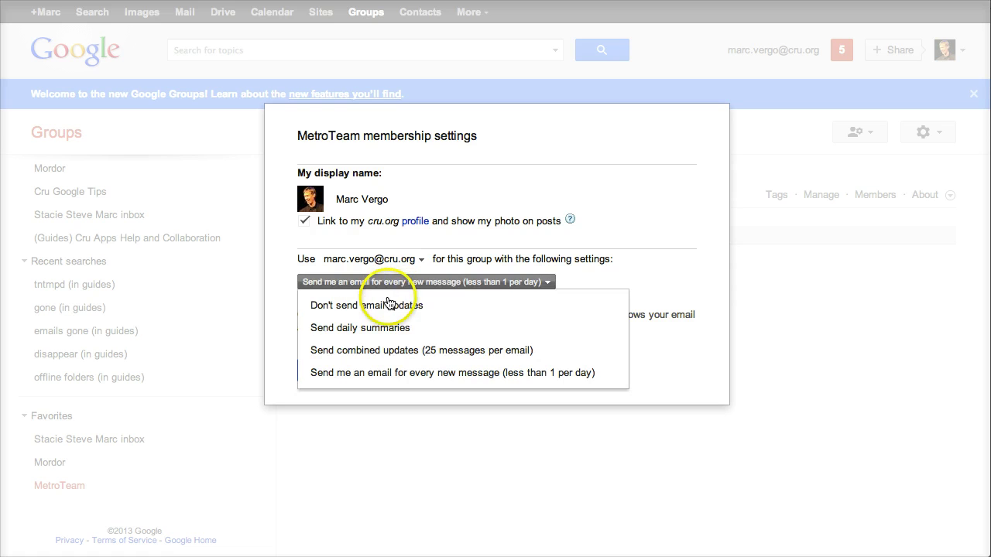
left_click(378, 308)
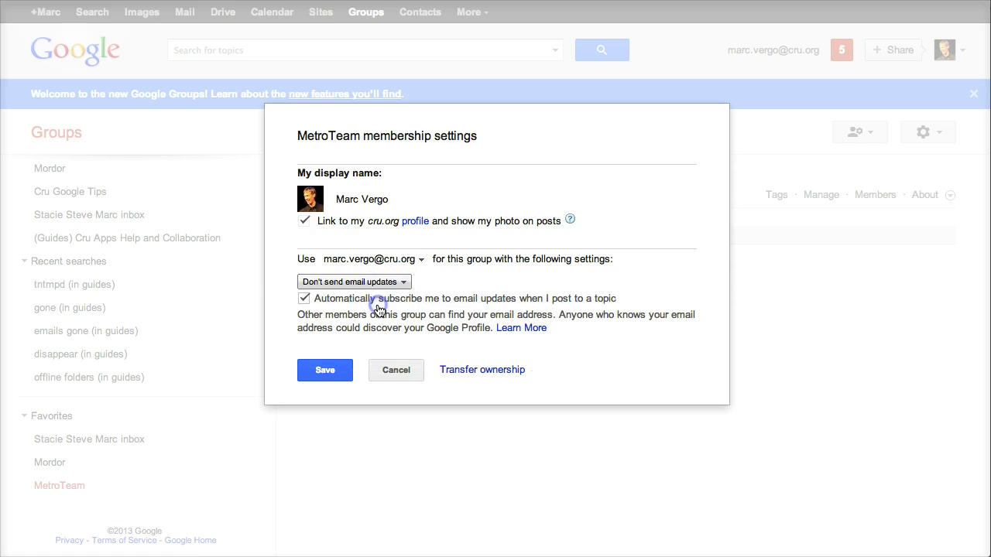
left_click(304, 299)
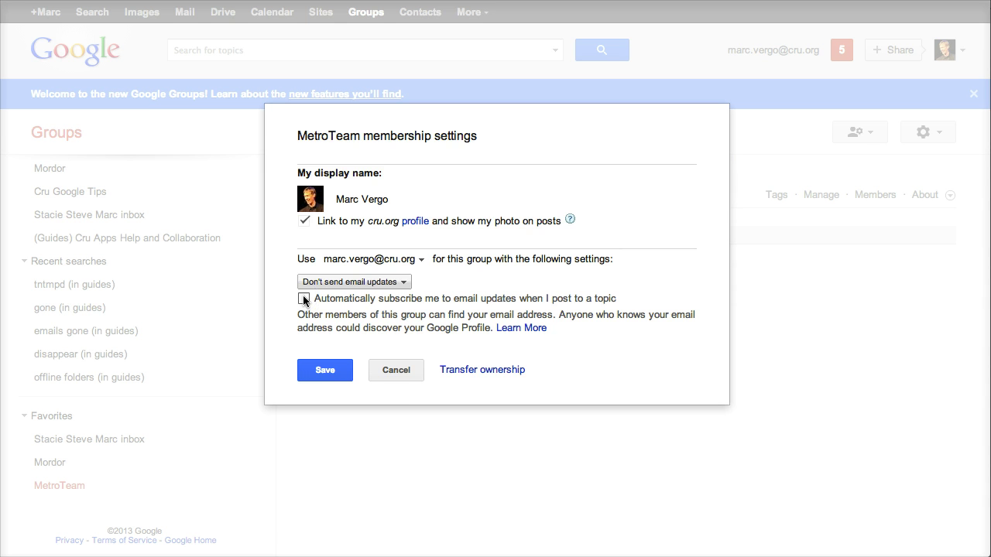
left_click(327, 373)
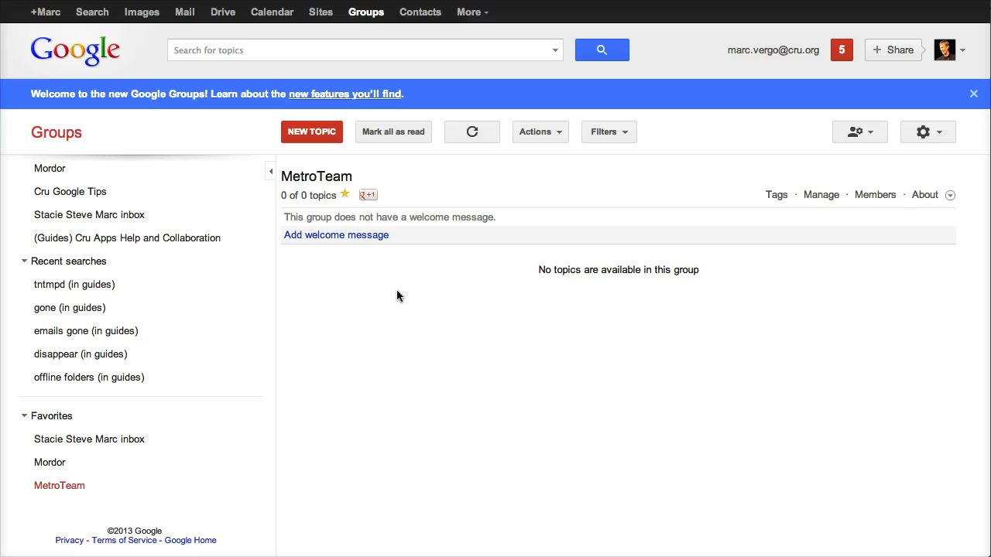
Let the saved membership settings dialog close on the empty MetroTeam page.
left_click(368, 270)
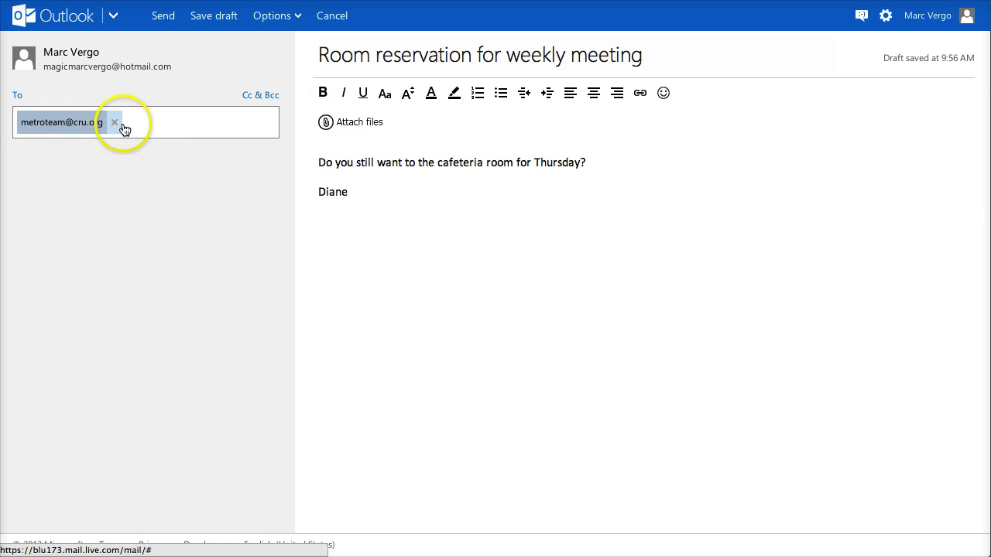
Send the 'Room reservation for weekly meeting' email to MetroTeam from Outlook.com.
left_click(163, 17)
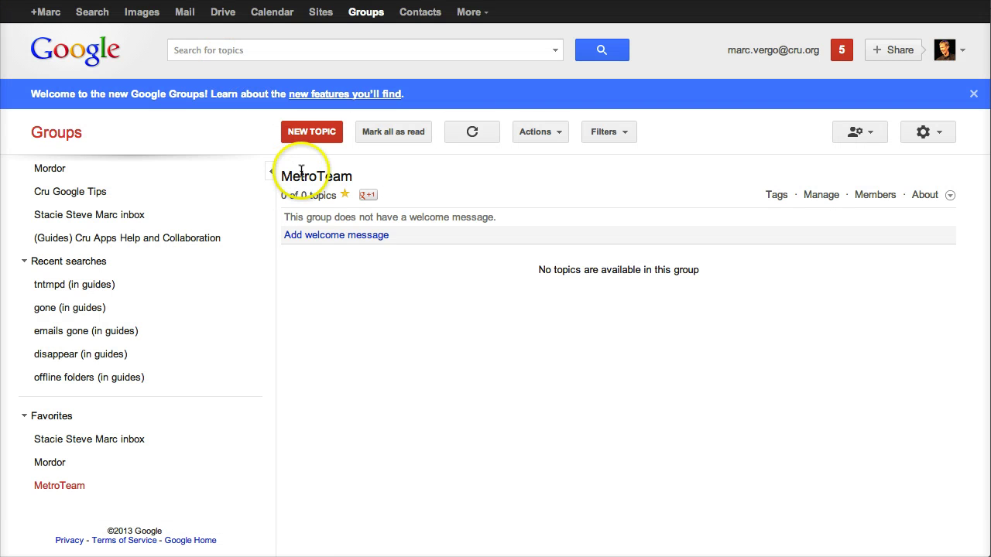
Refresh MetroTeam's topics and open the new 'Room reservation for weekly meeting' topic.
left_click(474, 135)
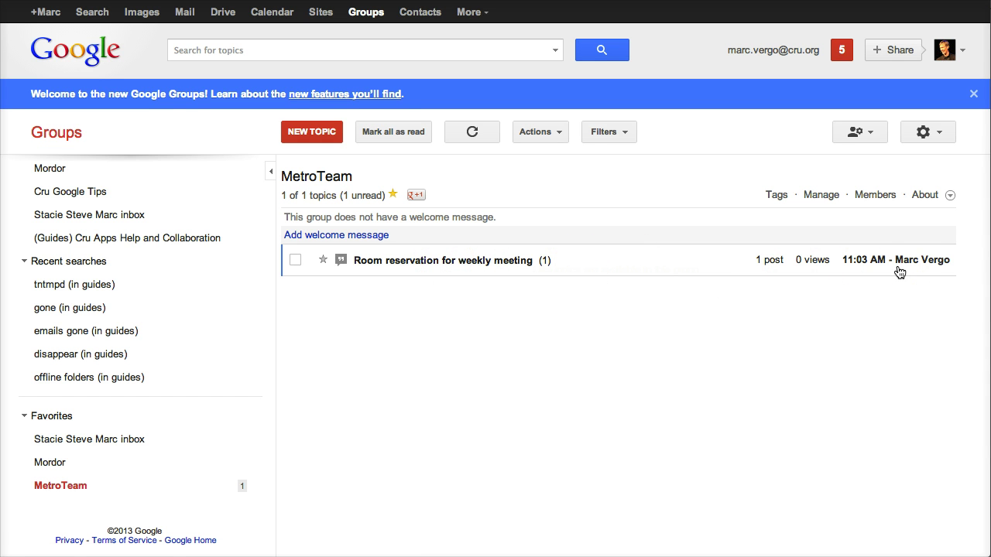
left_click(952, 195)
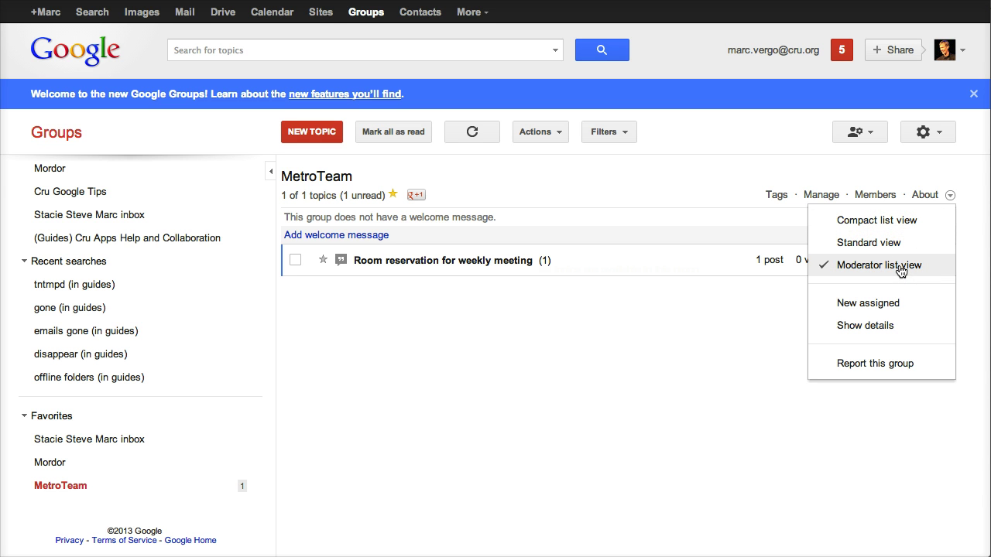
left_click(778, 284)
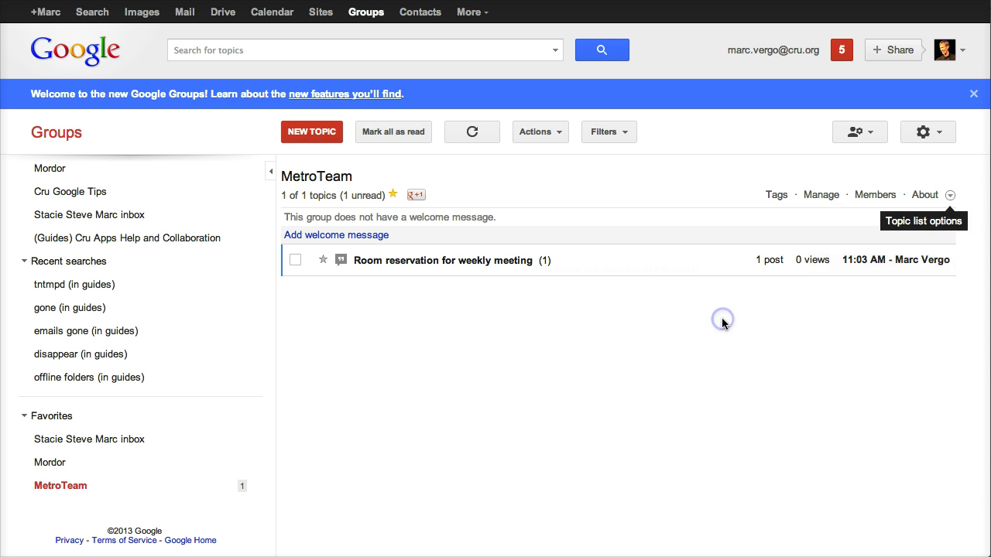
left_click(592, 278)
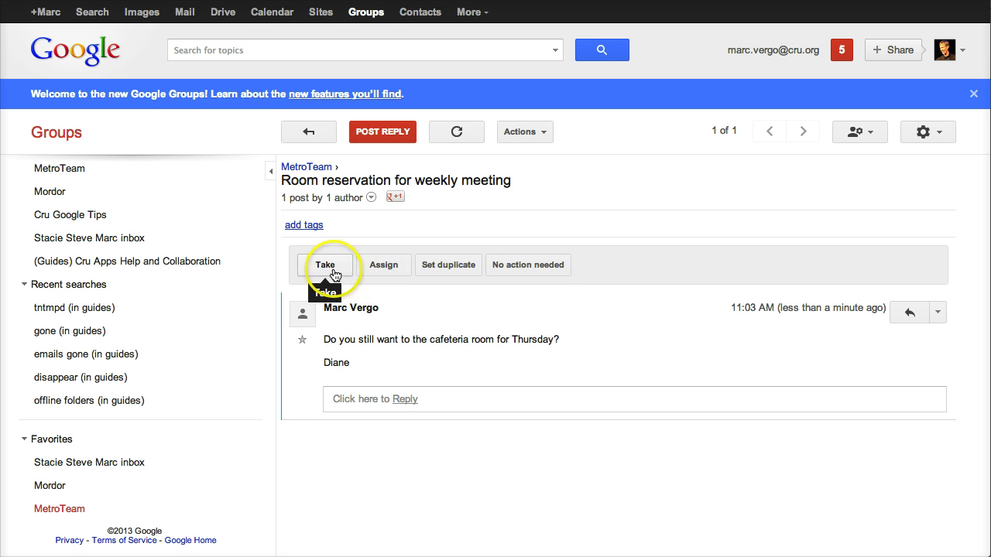
Take the room-reservation topic yourself, then reopen it from the MetroTeam topic list.
left_click(333, 271)
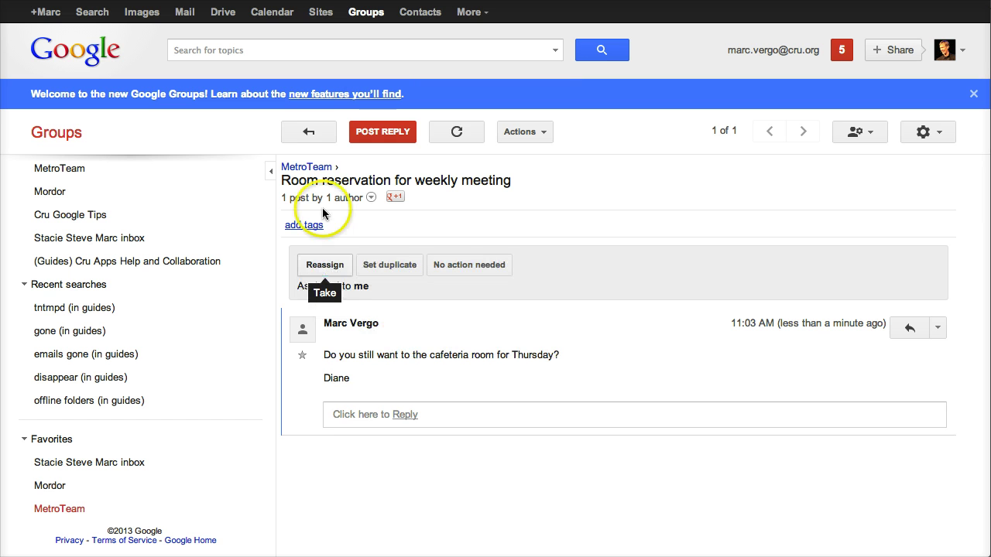
left_click(322, 138)
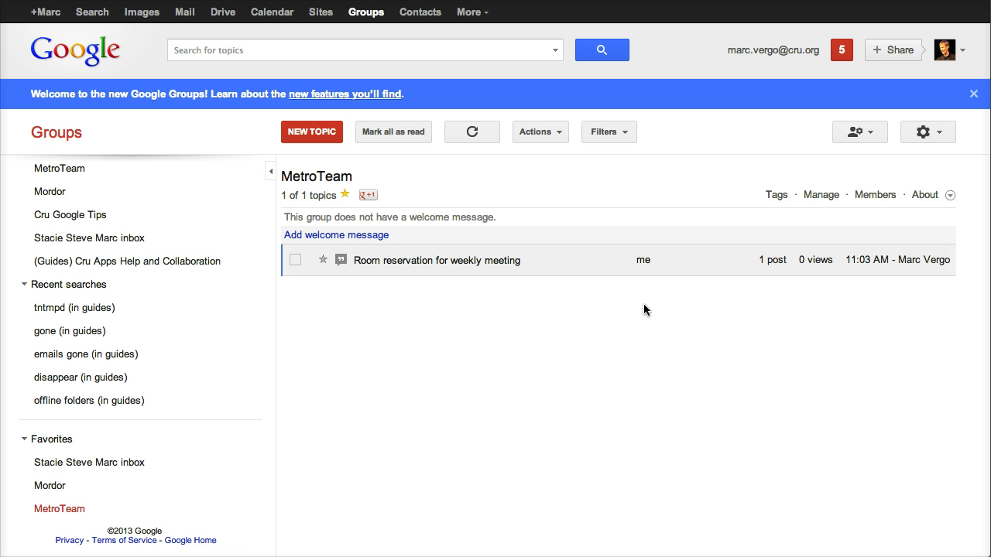
left_click(528, 262)
Post a reply on behalf of MetroTeam: 'Yes I want it.' and 'thanks you.' on a new line.
left_click(439, 415)
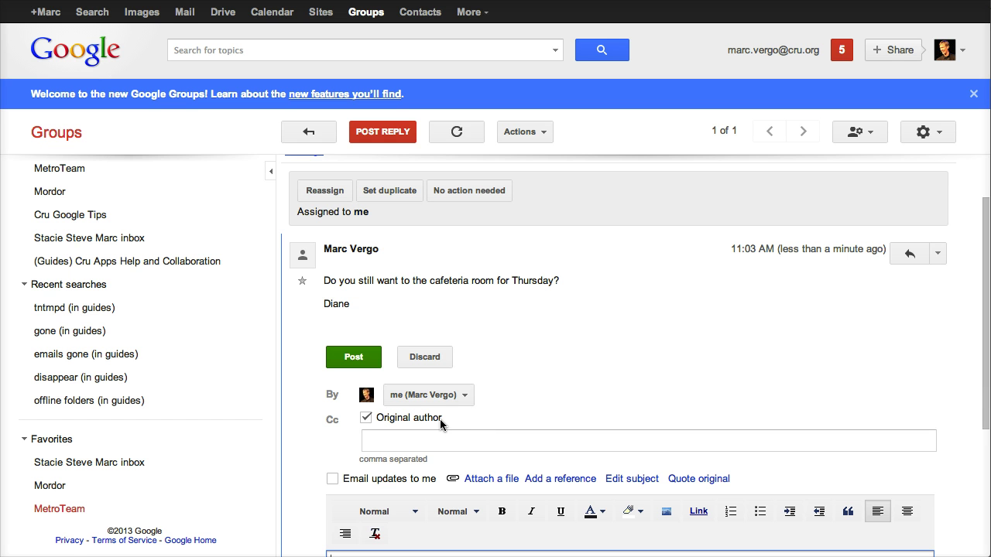
left_click(464, 397)
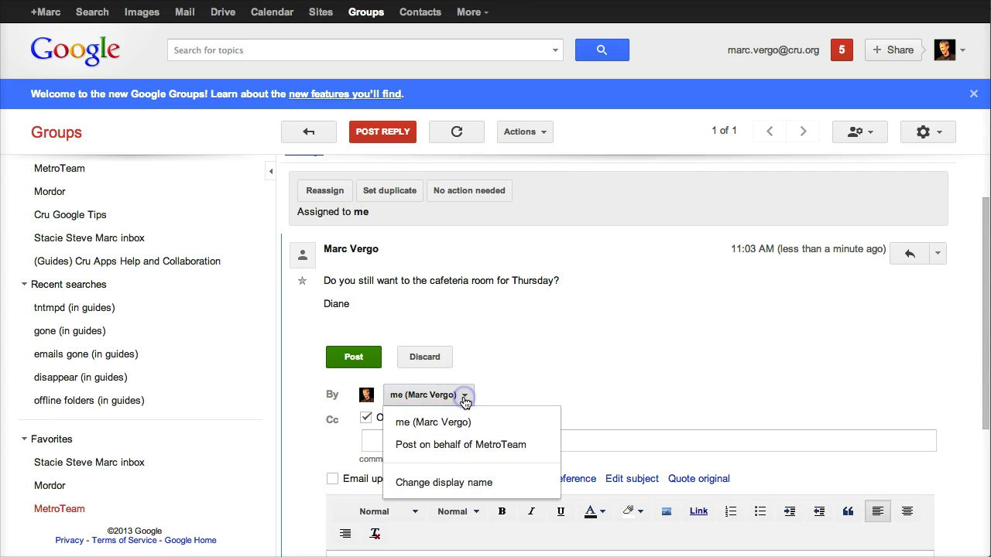
left_click(431, 444)
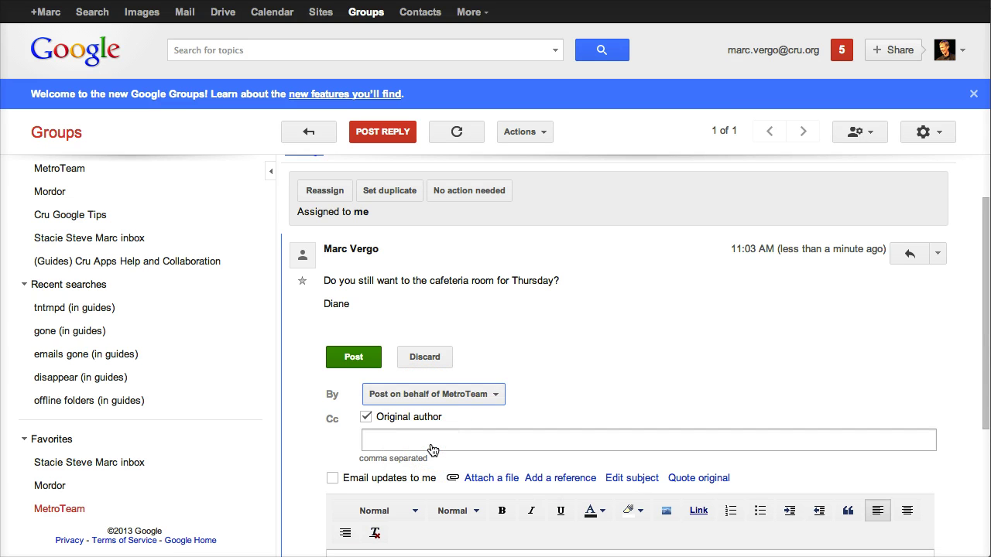
scroll(431, 445, "down", 2)
left_click(417, 473)
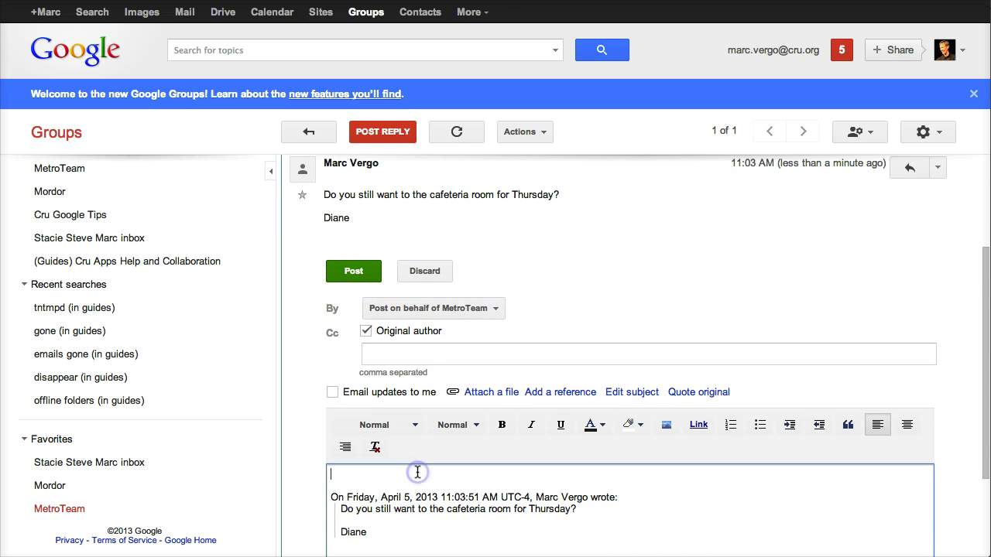
type("Yes I want it.")
key("Return")
type("thanks yo")
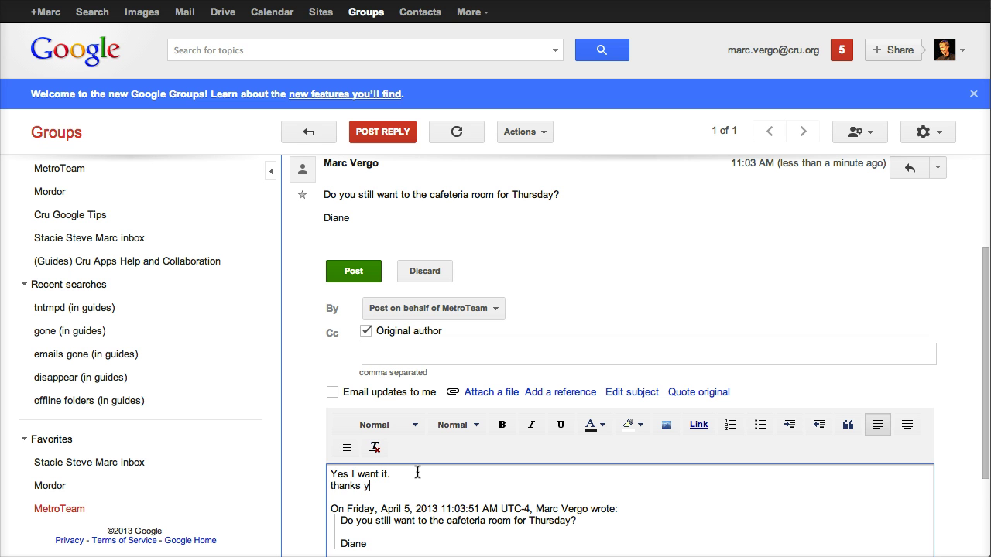
type("u.")
left_click(358, 272)
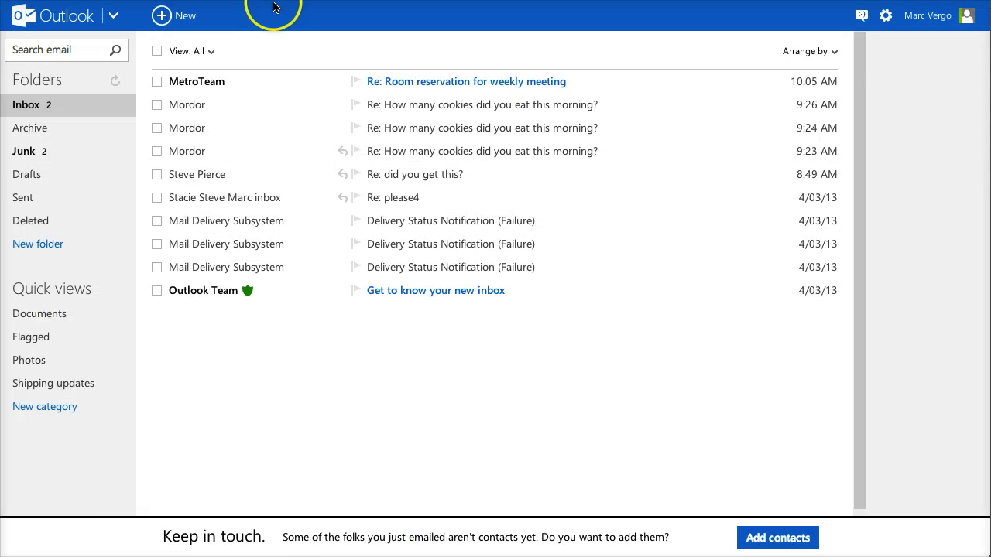
Open MetroTeam's 'Re: Room reservation for weekly meeting' email in the Outlook.com inbox.
left_click(216, 83)
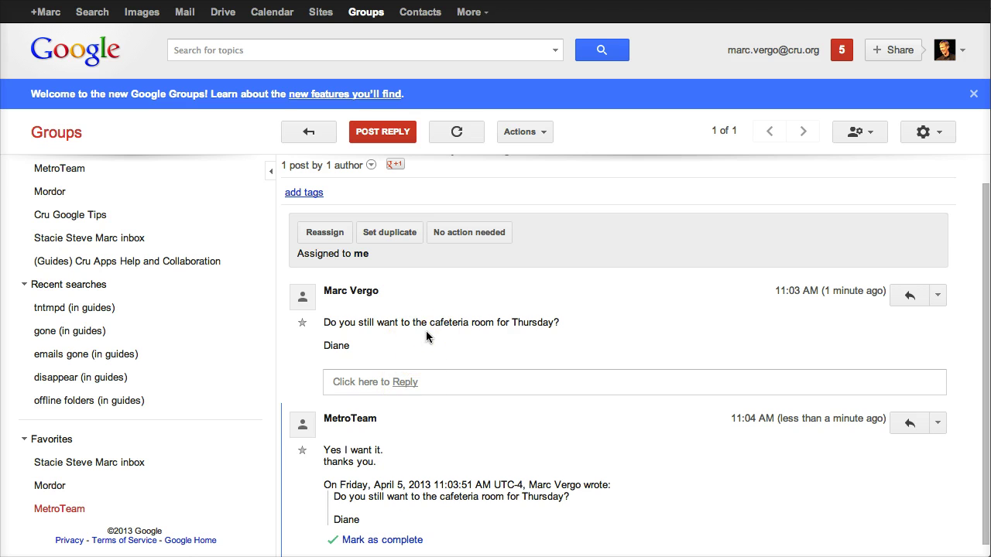
scroll(426, 335, "up", 1)
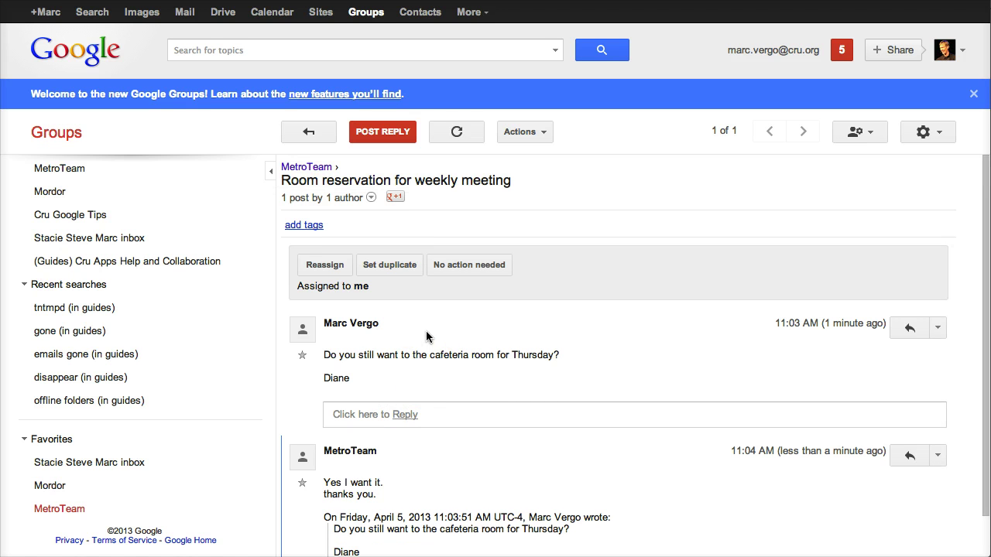